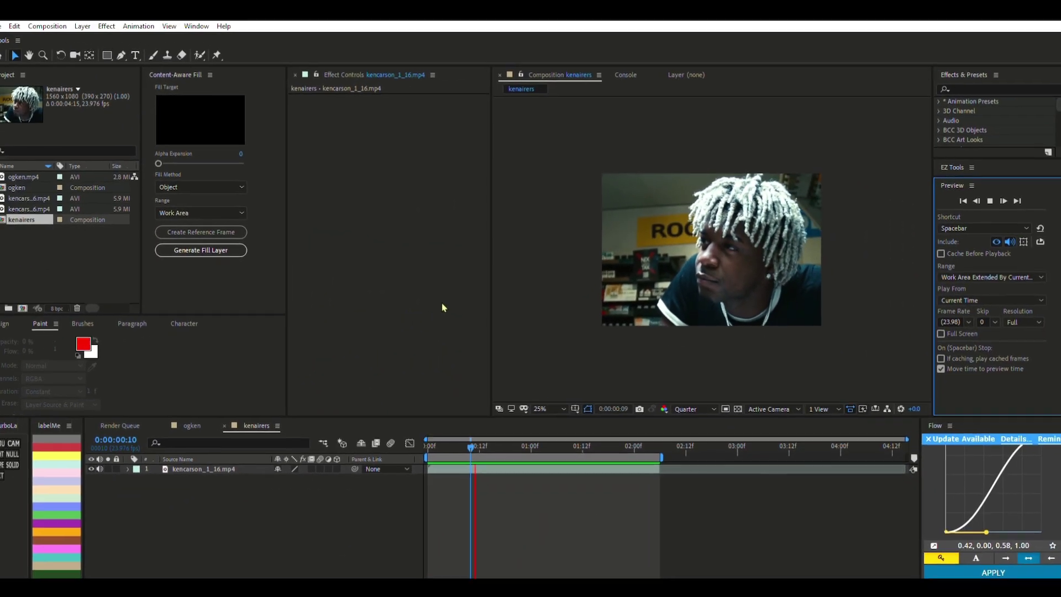
# - Scrub the After Effects playhead back and forth to preview the clip's start and middle
pyautogui.click(518, 442)
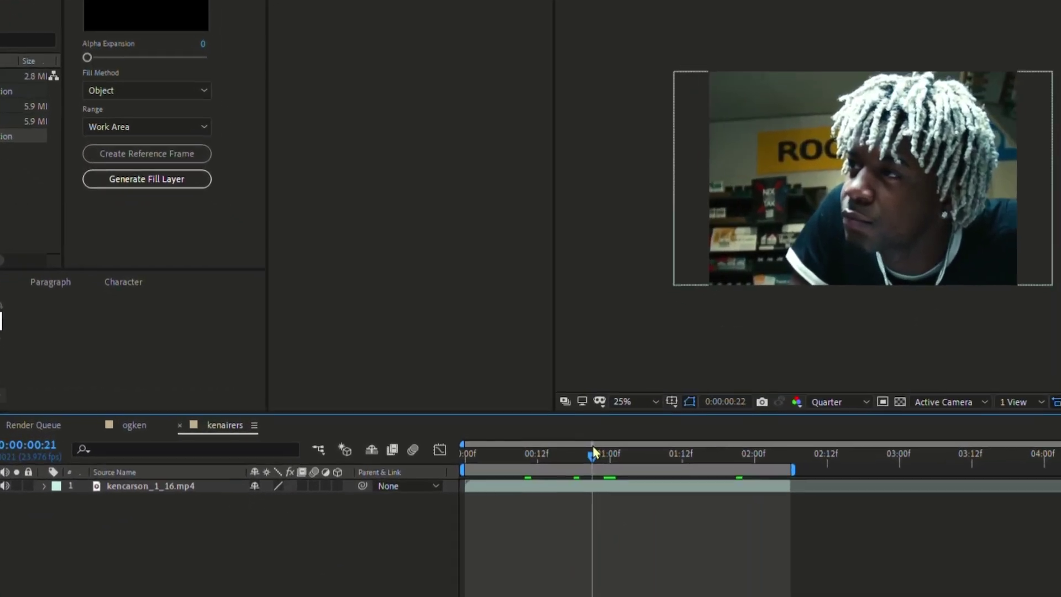
pyautogui.moveTo(592, 452); pyautogui.dragTo(694, 452)
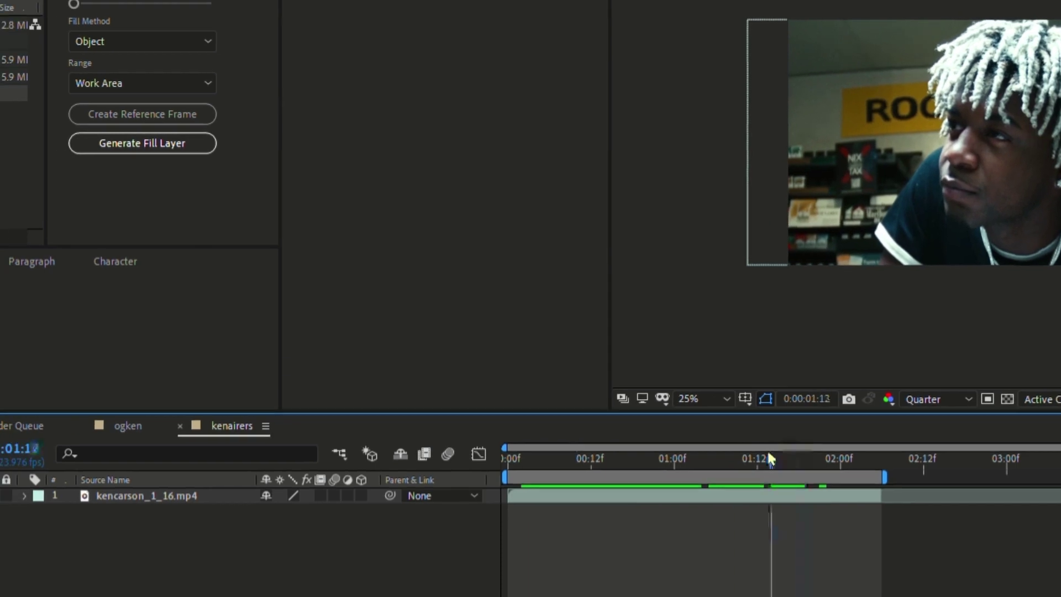
pyautogui.moveTo(768, 454); pyautogui.dragTo(550, 488)
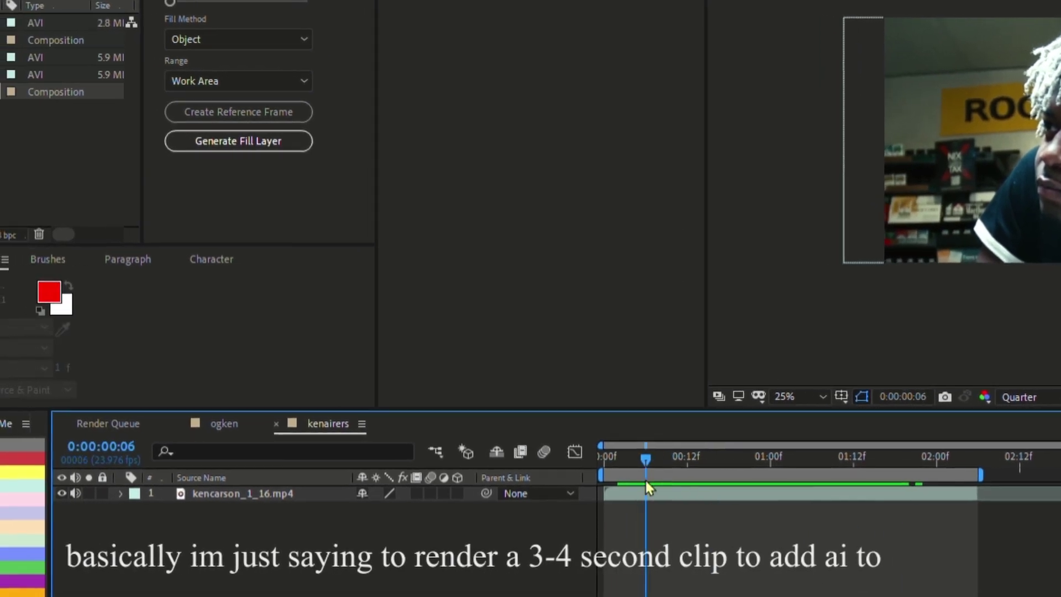
pyautogui.moveTo(645, 479); pyautogui.dragTo(939, 457)
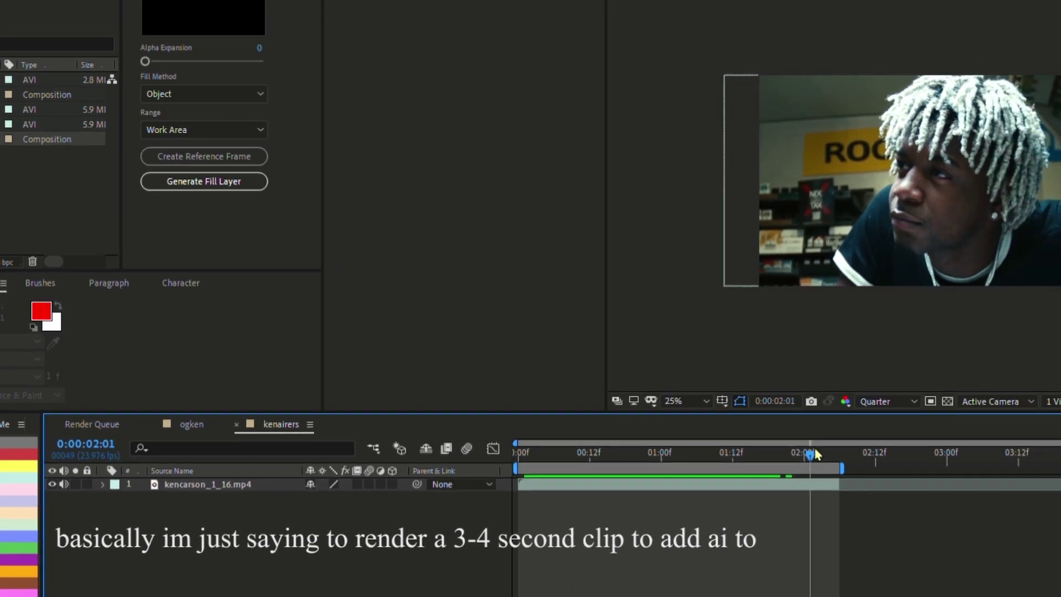
pyautogui.moveTo(816, 455); pyautogui.dragTo(699, 467)
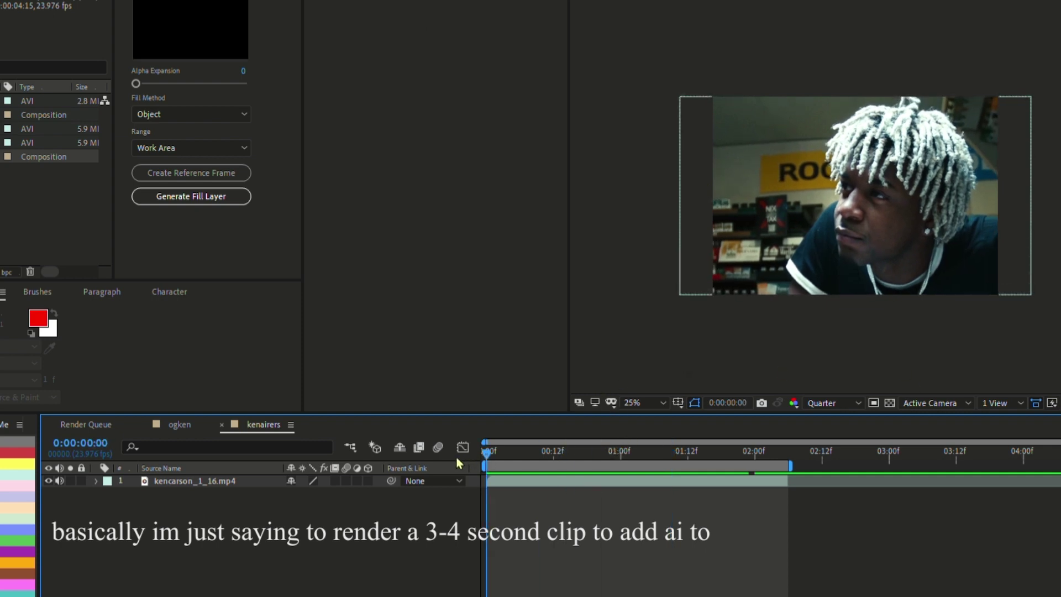
pyautogui.moveTo(457, 463); pyautogui.dragTo(755, 446)
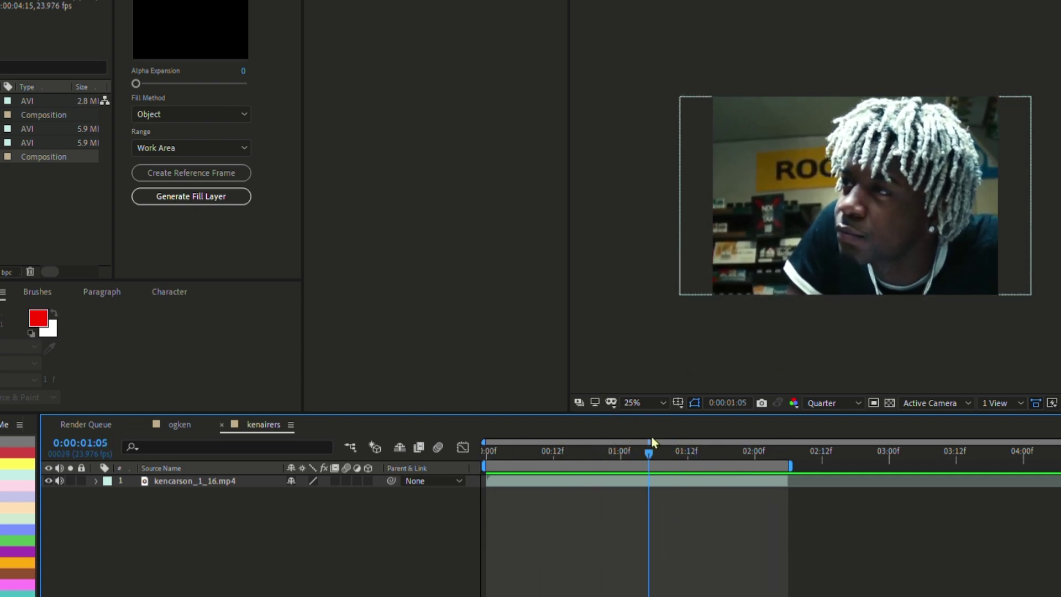
pyautogui.moveTo(587, 445); pyautogui.dragTo(671, 442)
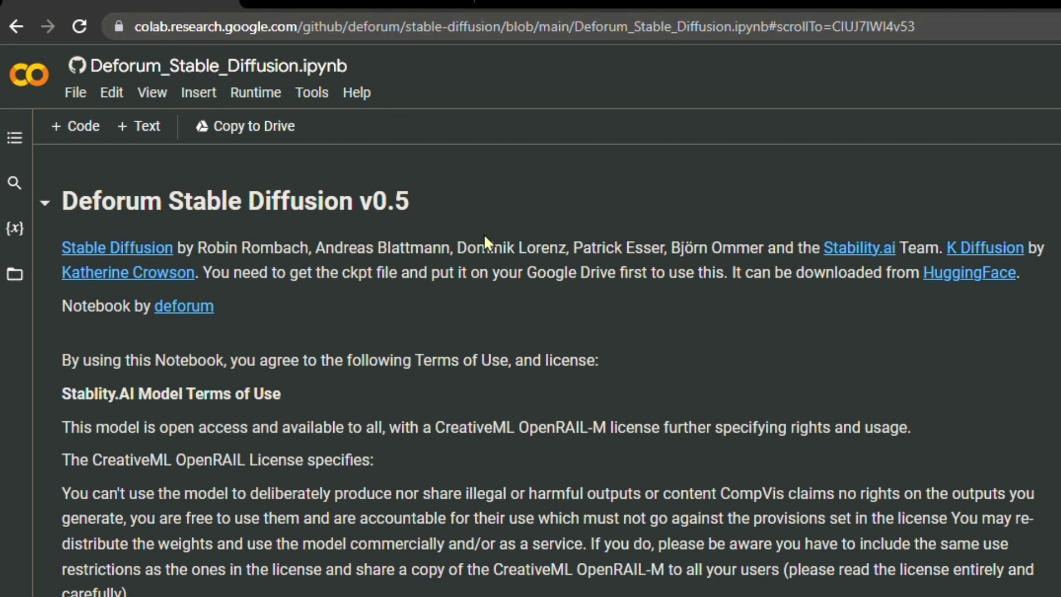
# - Scroll to the Setup section, highlight the NVIDIA GPU title, then open the Files panel
pyautogui.scroll(-5, 481, 362)
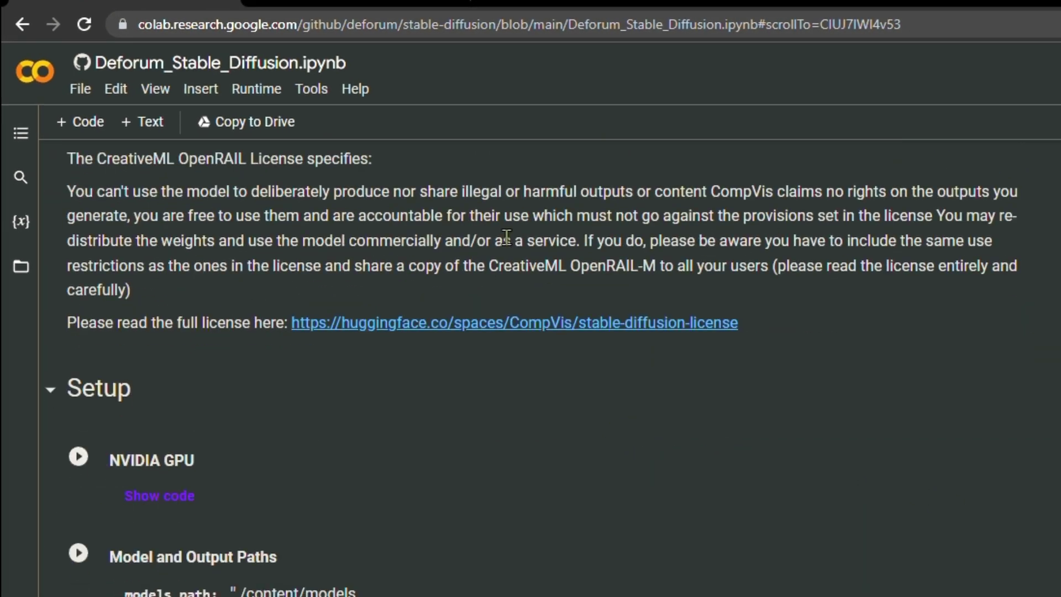
pyautogui.doubleClick(176, 464)
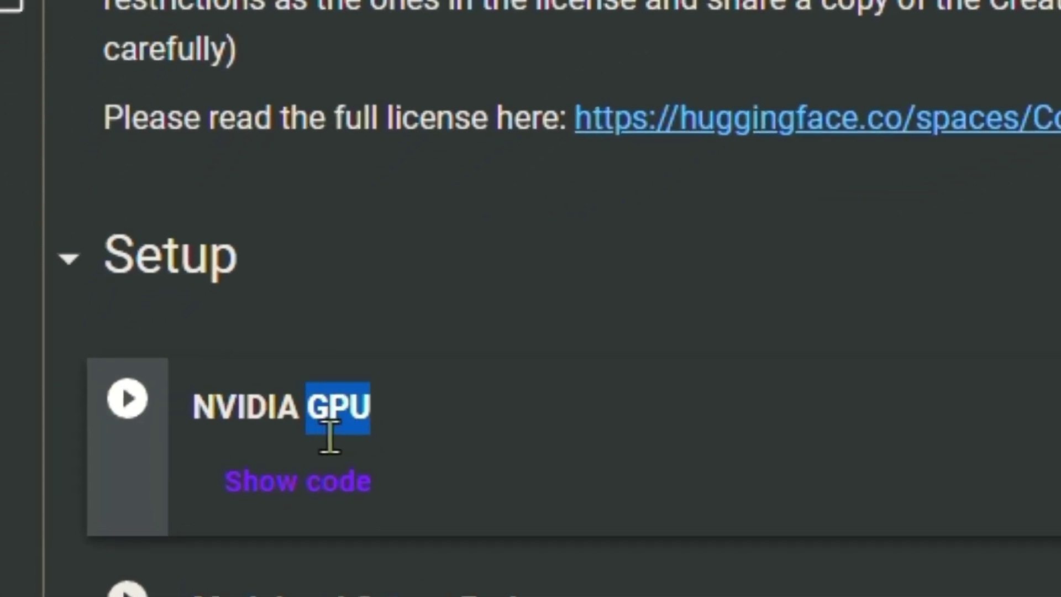
pyautogui.tripleClick(330, 436)
pyautogui.click(367, 246)
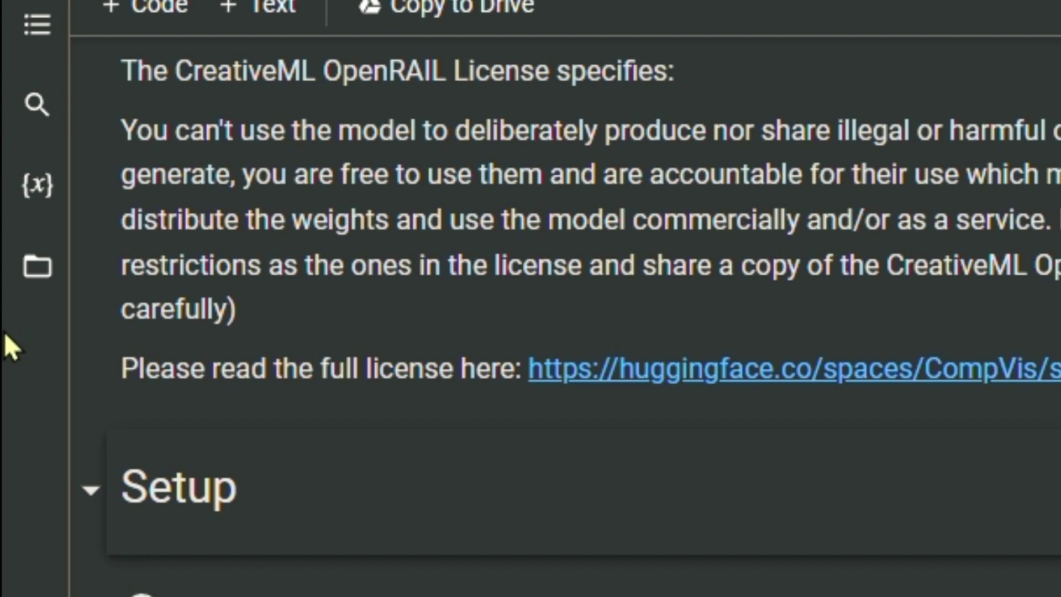
pyautogui.click(33, 285)
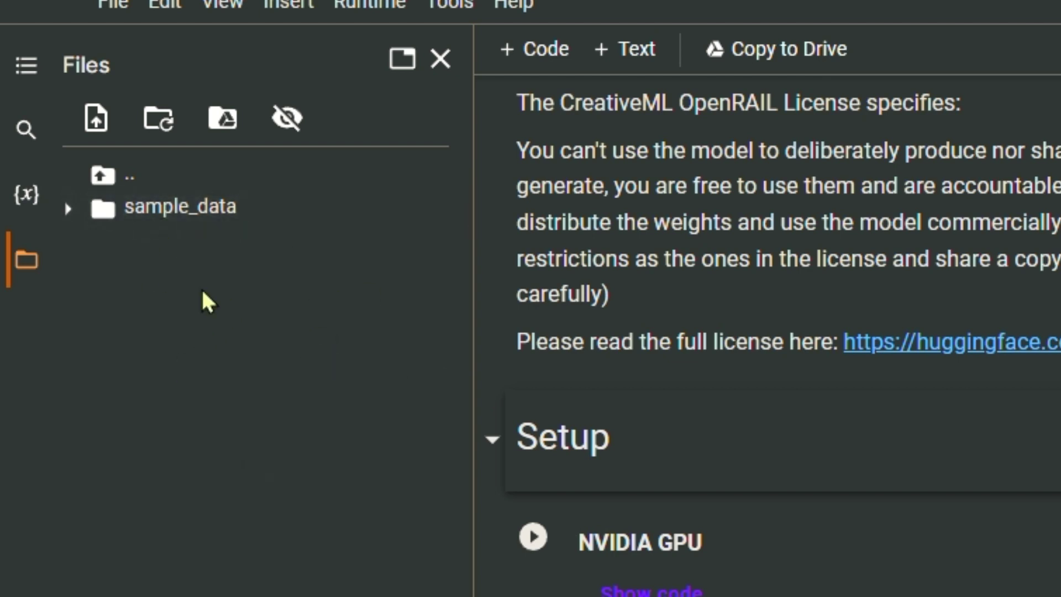
# - Expand sample_data, upload kenaitut1.mp4, and dismiss the runtime-recycle deletion reminder
pyautogui.click(113, 218)
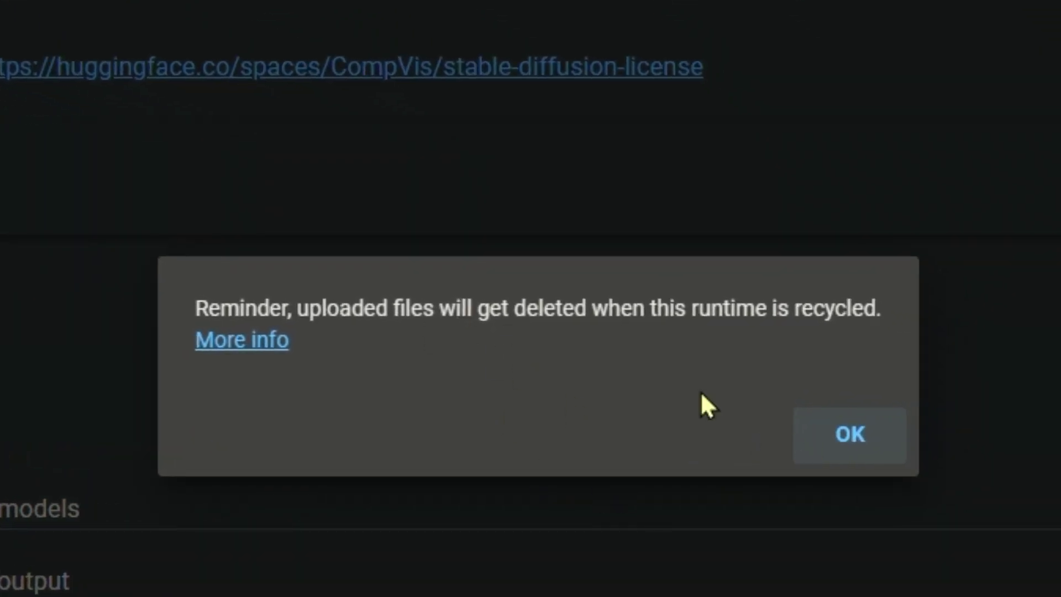
pyautogui.click(837, 448)
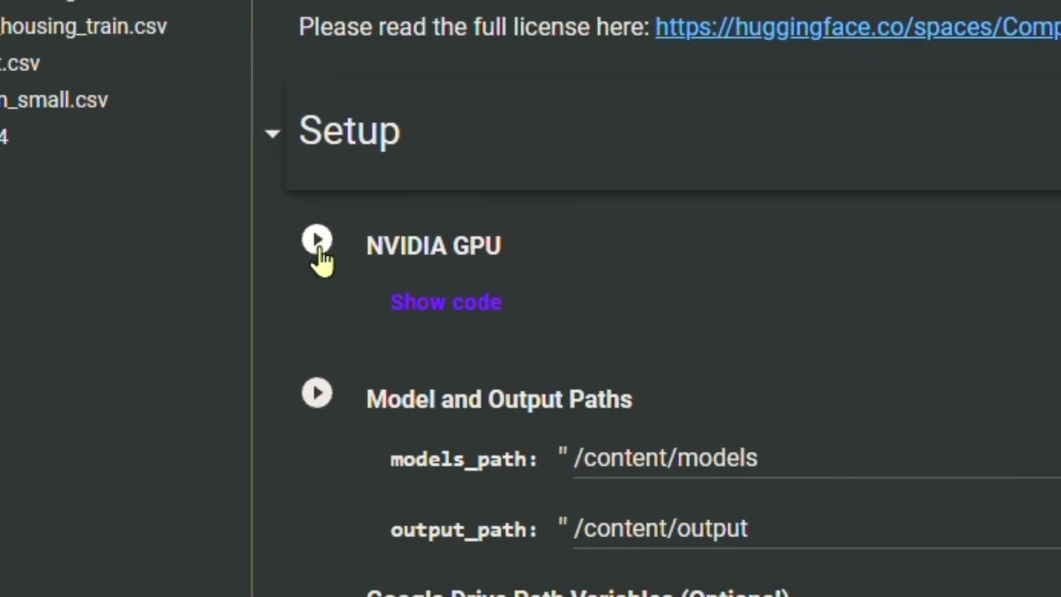
# - Run the NVIDIA GPU check cell, confirming Run anyway at the warning
pyautogui.click(513, 341)
pyautogui.click(309, 242)
pyautogui.click(911, 452)
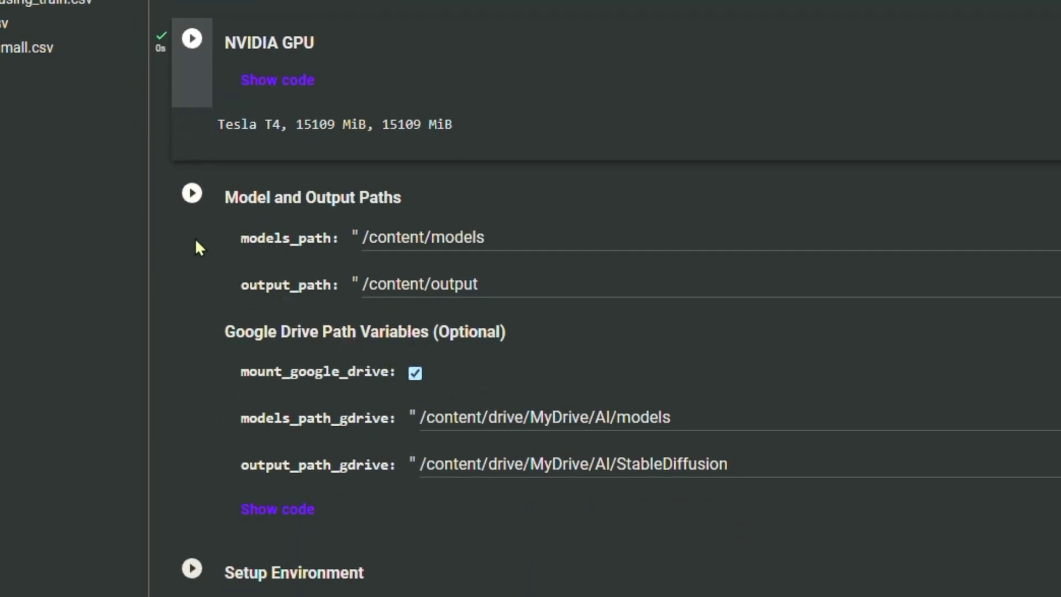
# - Run Model and Output Paths and connect Google Drive so it mounts at /content/drive
pyautogui.click(191, 193)
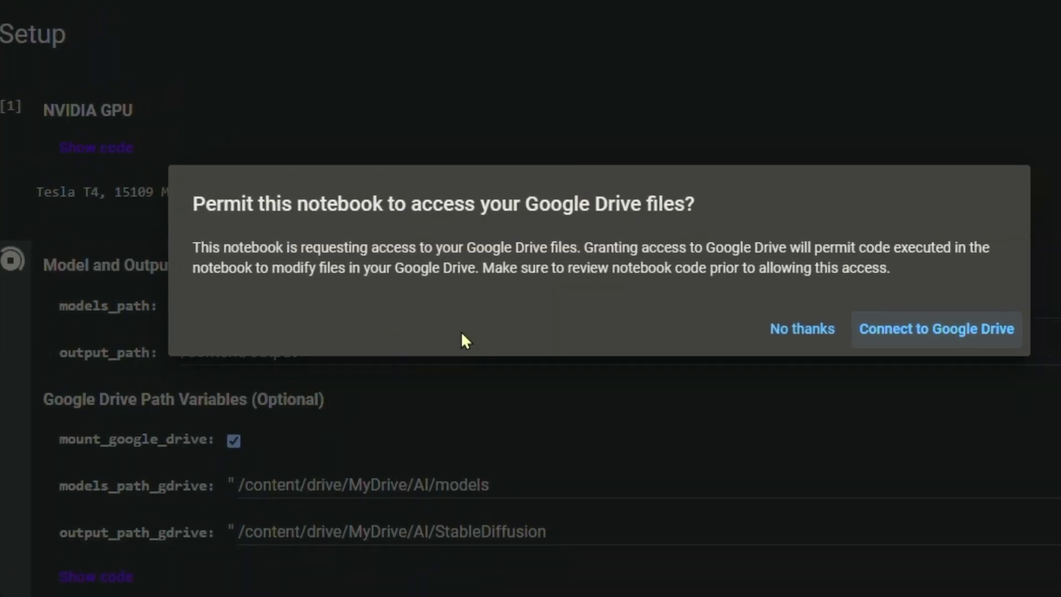
pyautogui.click(884, 334)
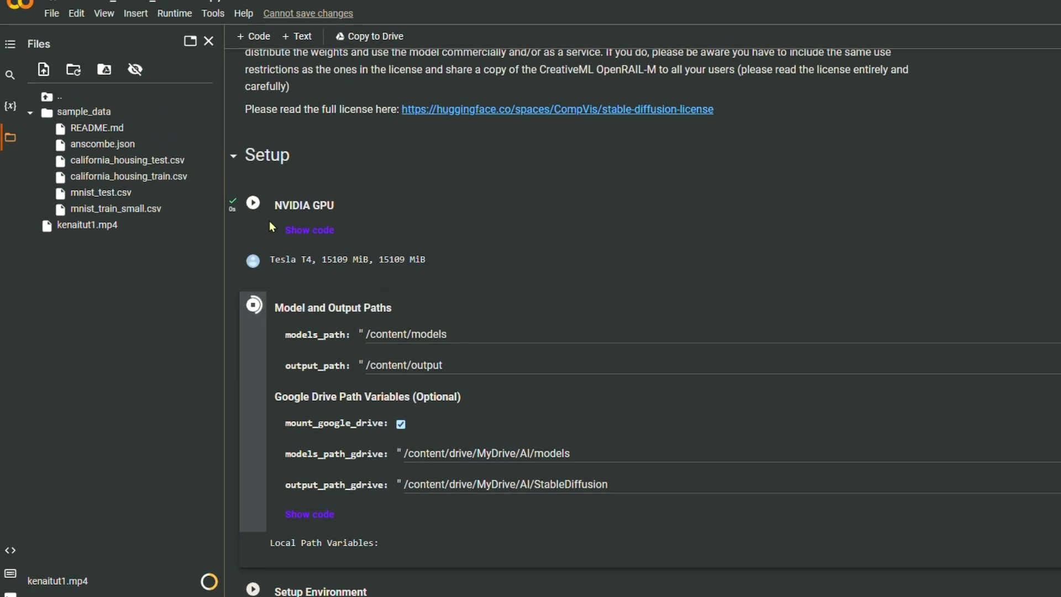
pyautogui.scroll(-3, 292, 221)
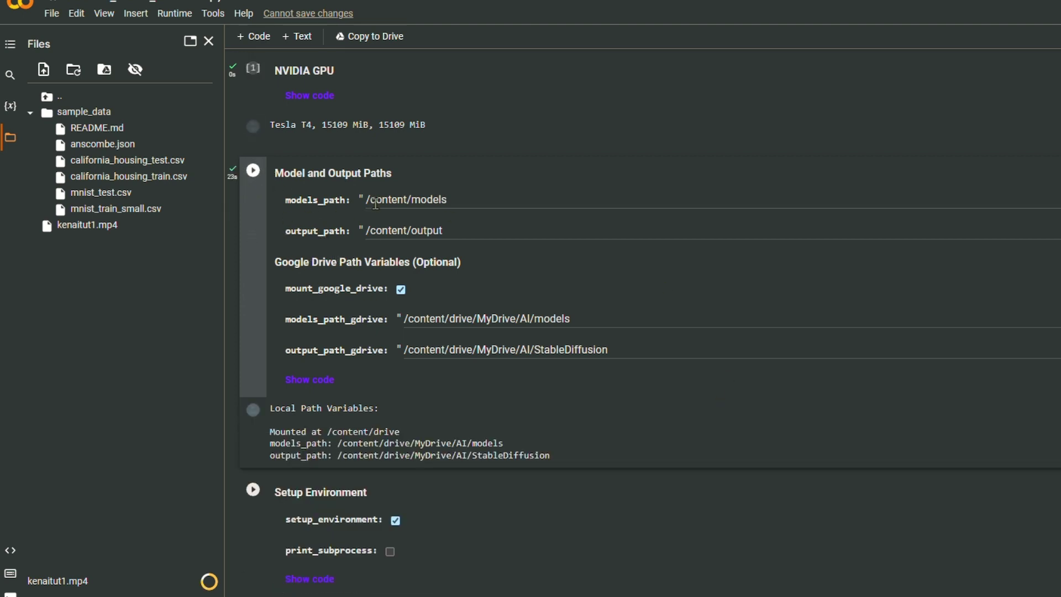
pyautogui.scroll(-3, 341, 272)
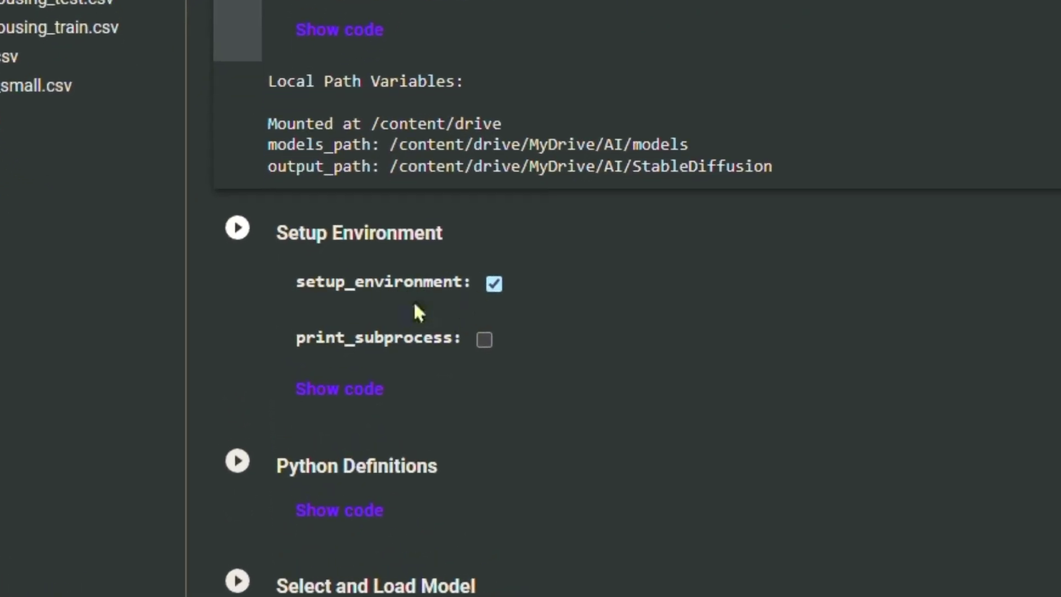
# - Run the Setup Environment cell and wait for it to finish in 74 seconds
pyautogui.click(238, 227)
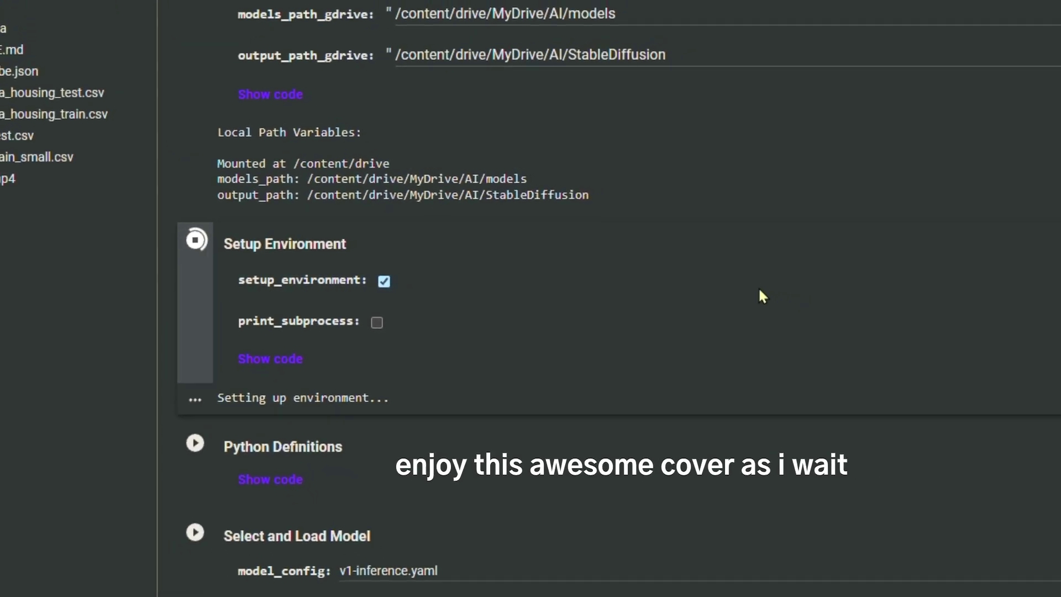
pyautogui.scroll(5, 576, 294)
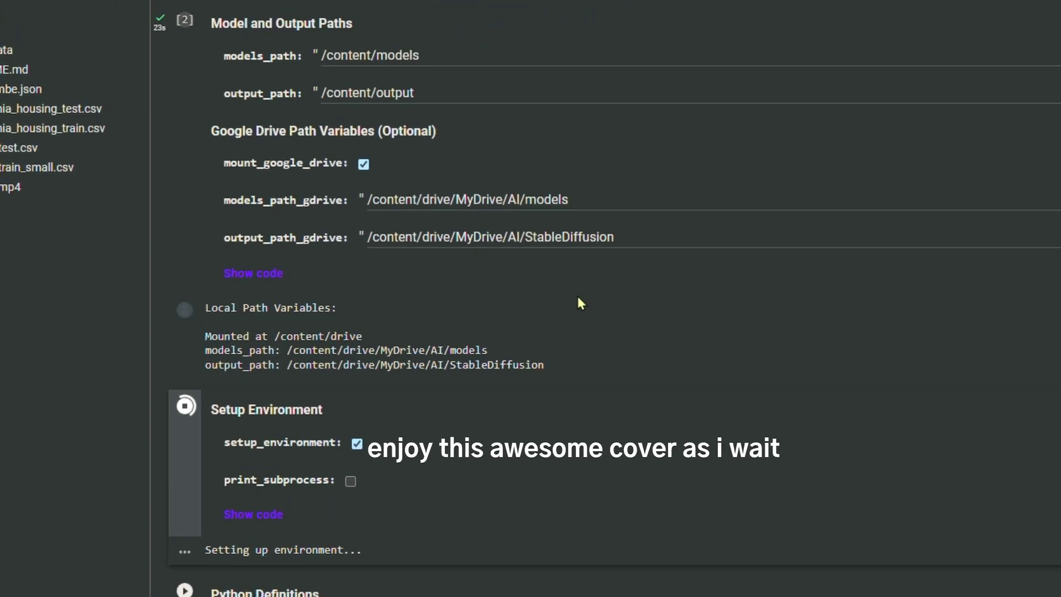
pyautogui.scroll(4, 633, 294)
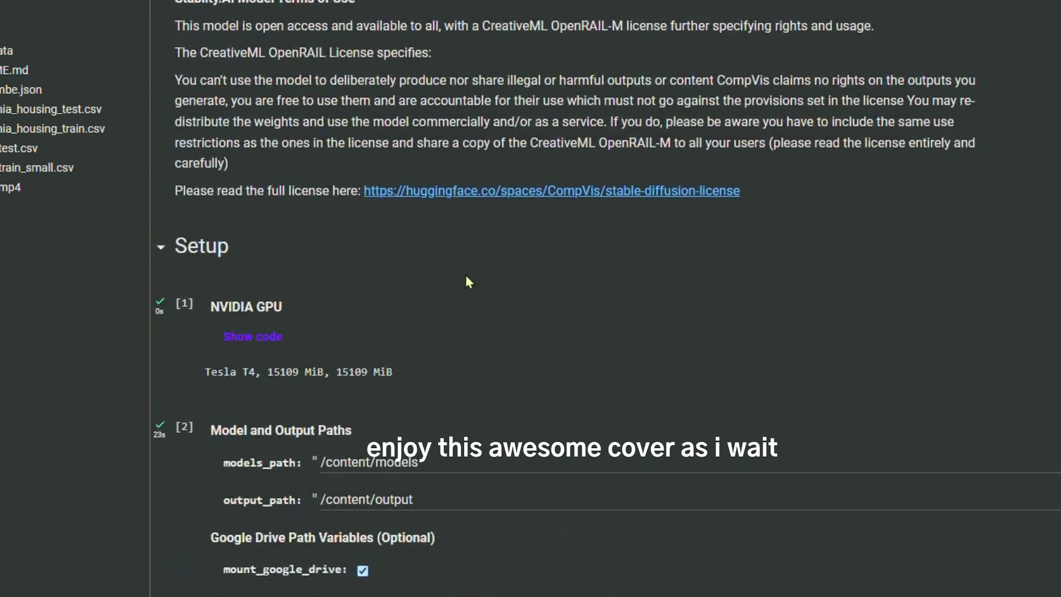
pyautogui.scroll(-8, 466, 279)
pyautogui.scroll(-2, 460, 276)
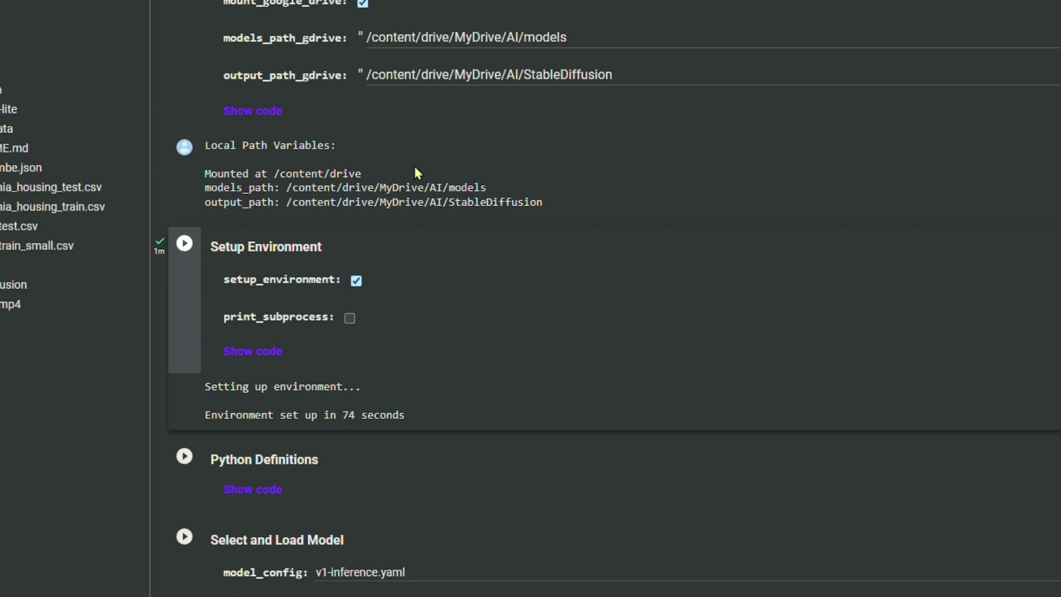
pyautogui.scroll(-5, 500, 331)
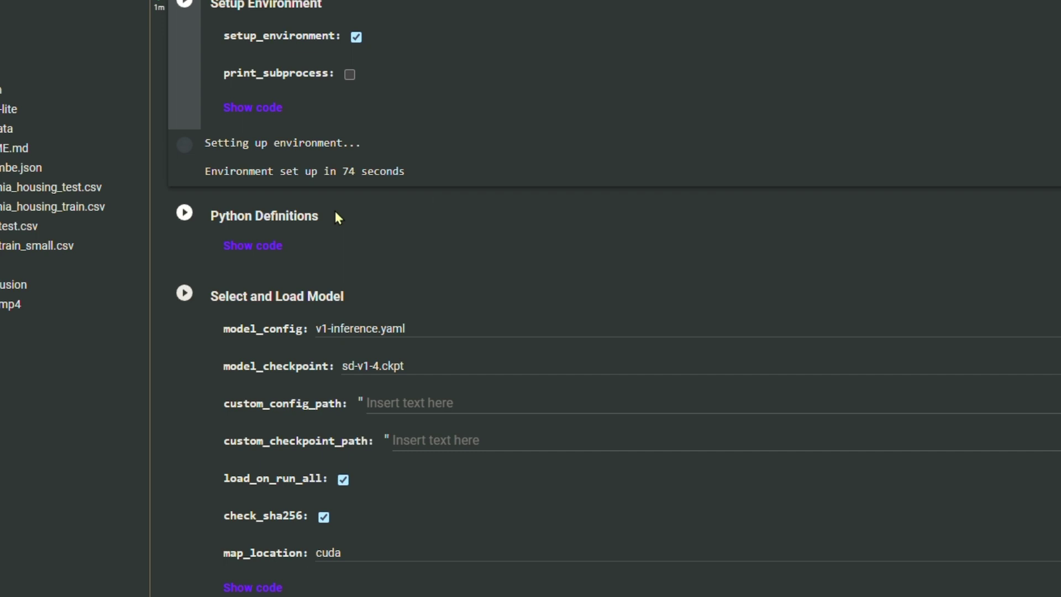
# - Run the Python Definitions cell
pyautogui.click(185, 214)
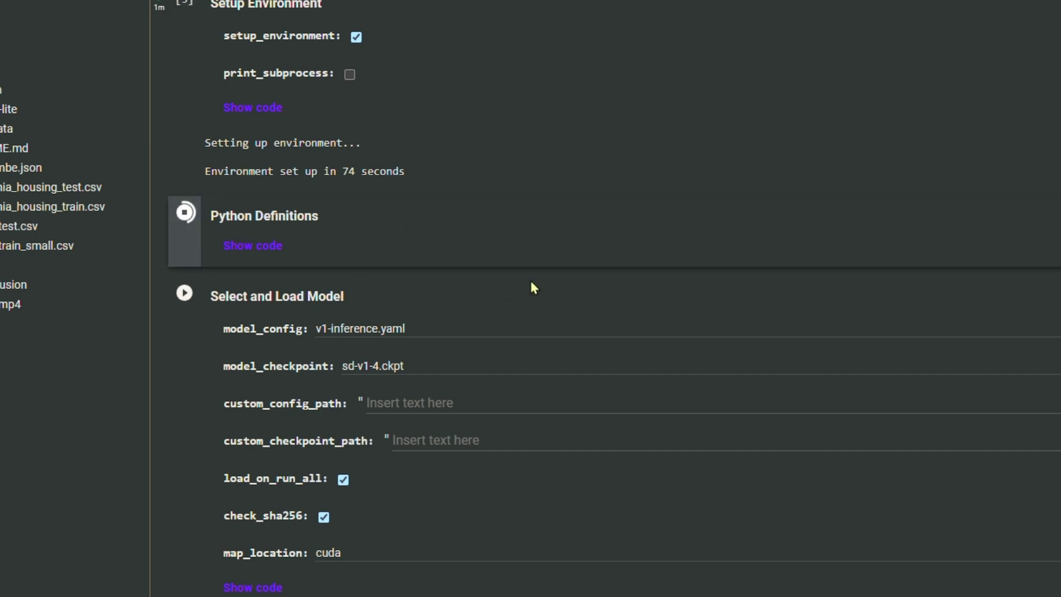
pyautogui.scroll(2, 493, 256)
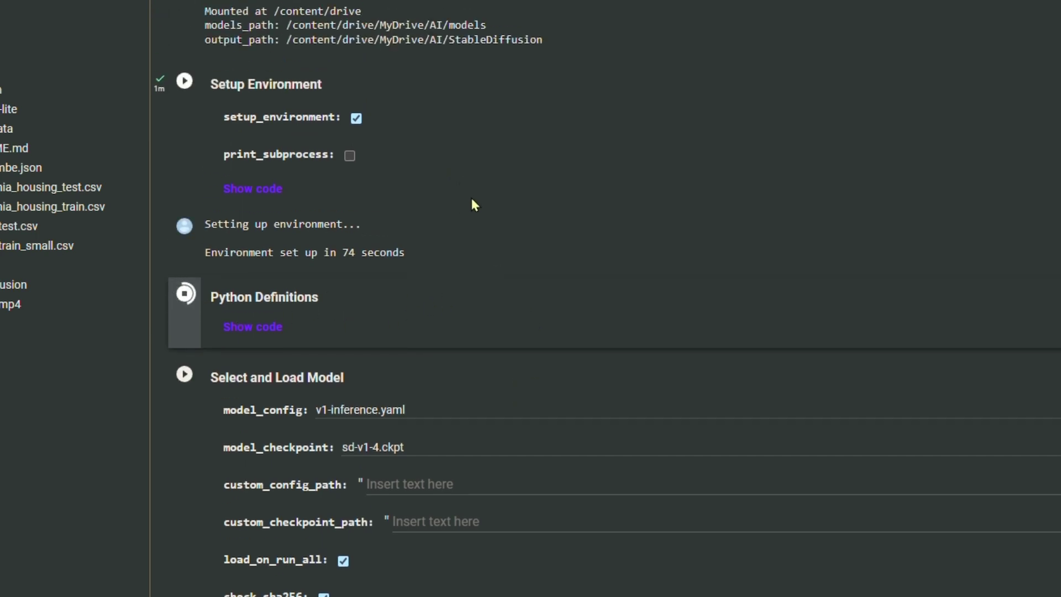
pyautogui.scroll(-5, 441, 282)
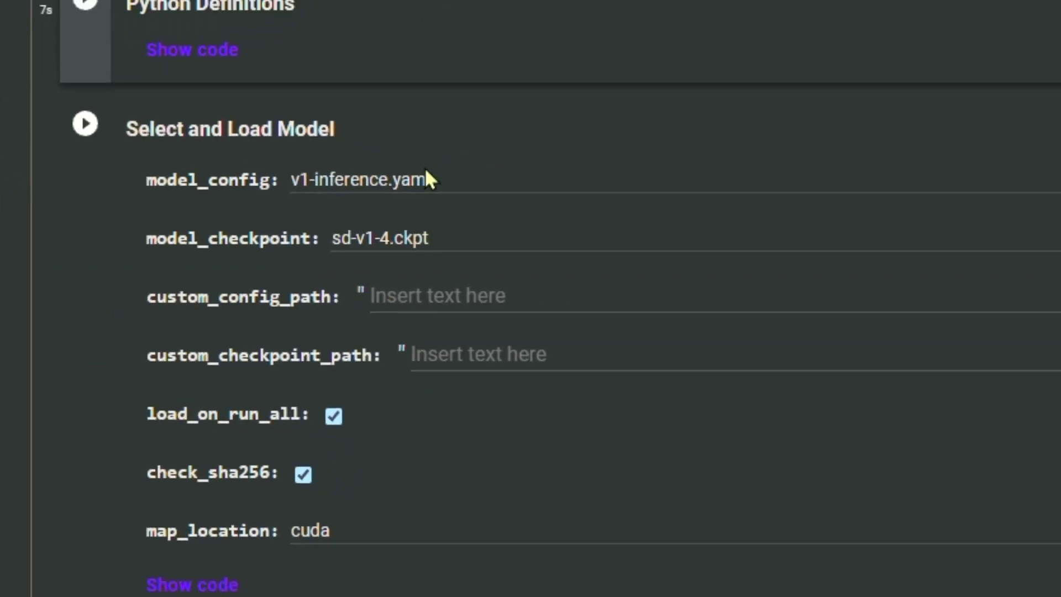
# - Switch model_checkpoint from sd-v1-4.ckpt to robo-diffusion-v1.ckpt and load it, confirming the sha256 hash
pyautogui.click(303, 250)
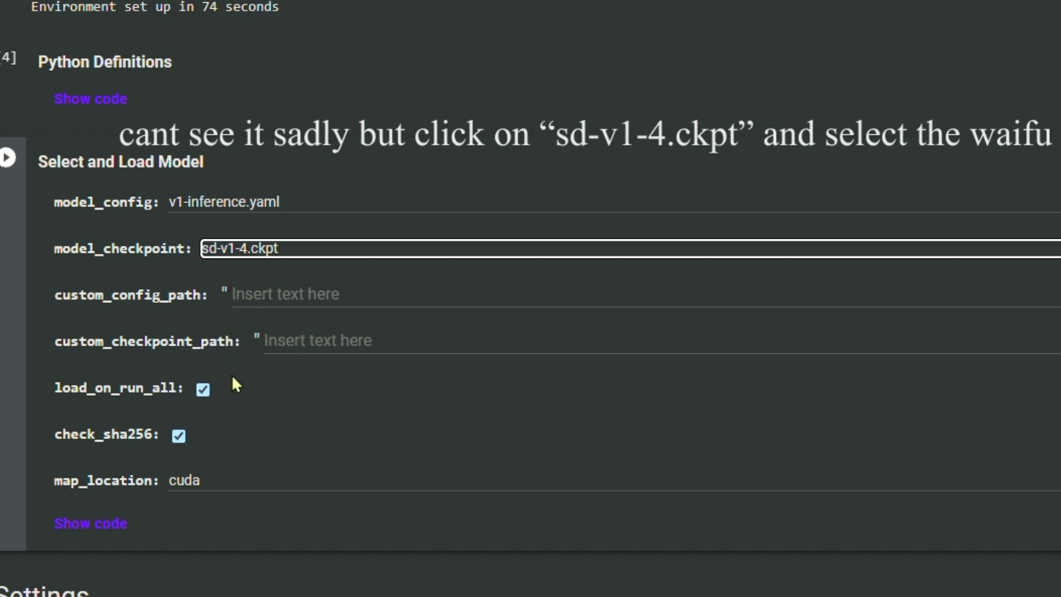
pyautogui.click(268, 437)
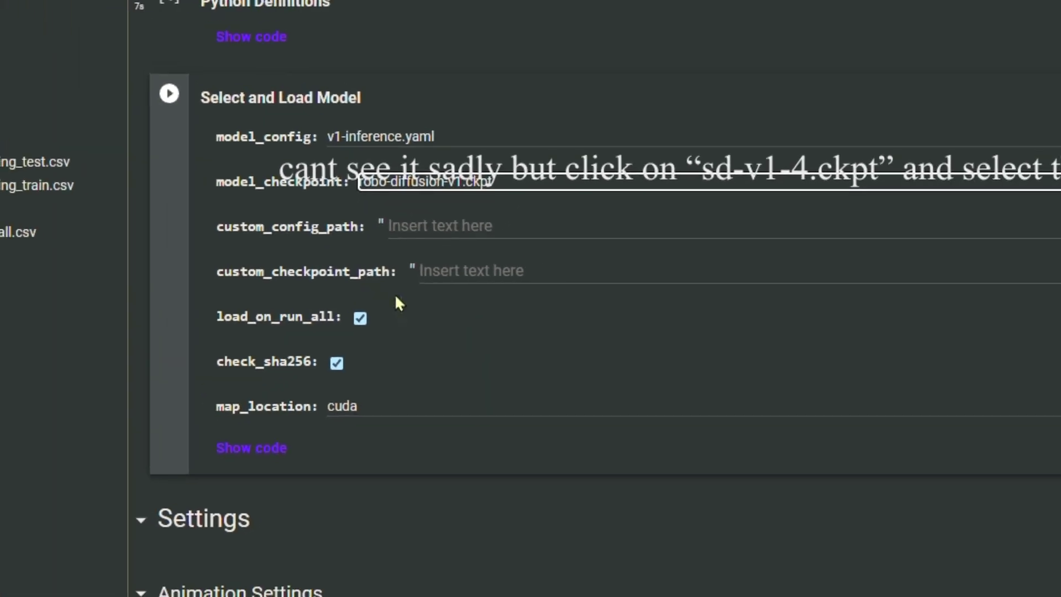
pyautogui.click(169, 93)
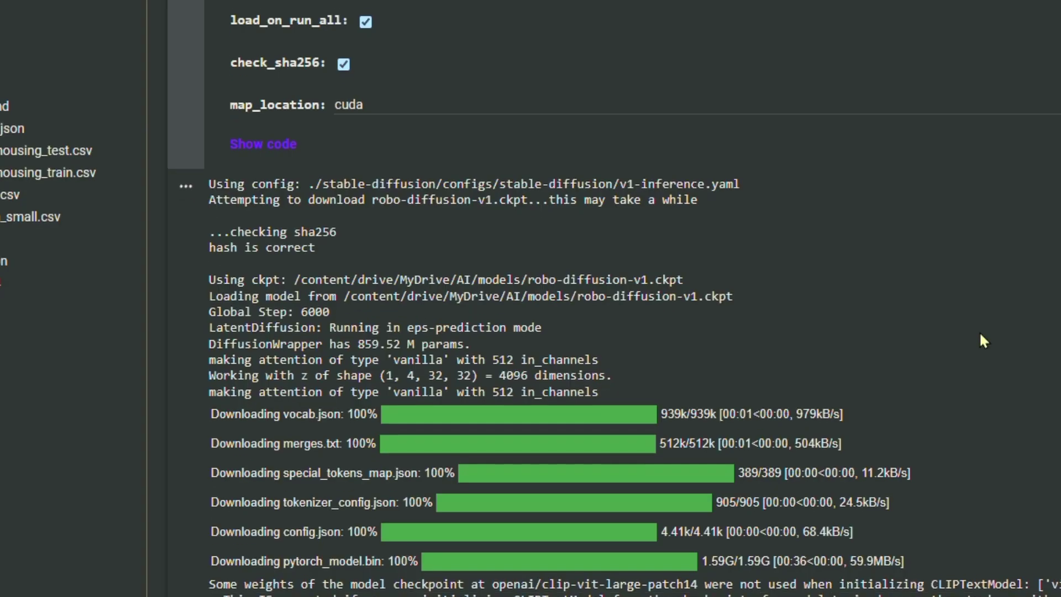
pyautogui.scroll(-1, 979, 330)
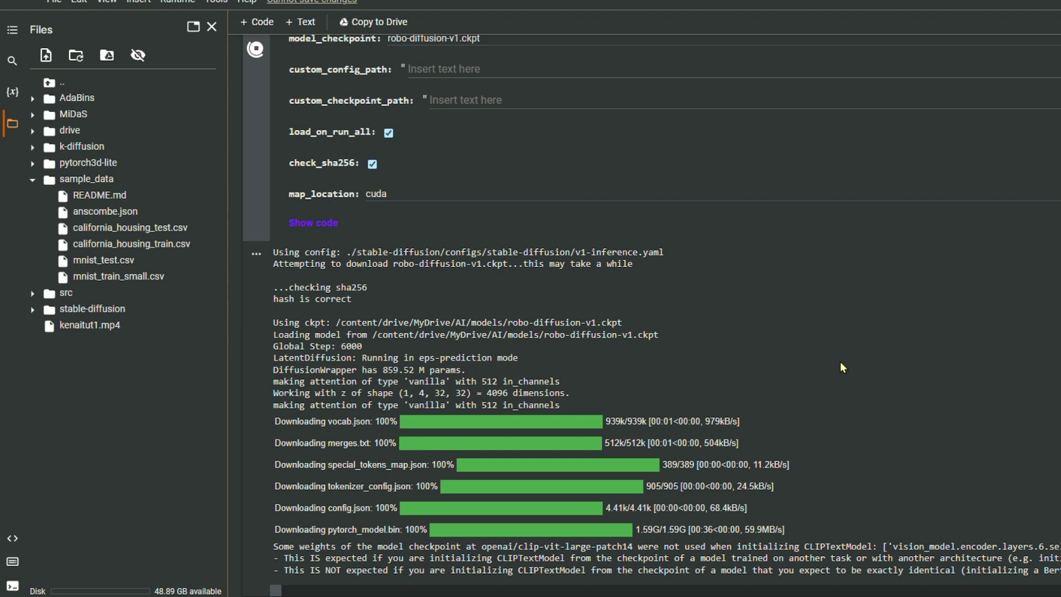
pyautogui.scroll(1, 649, 436)
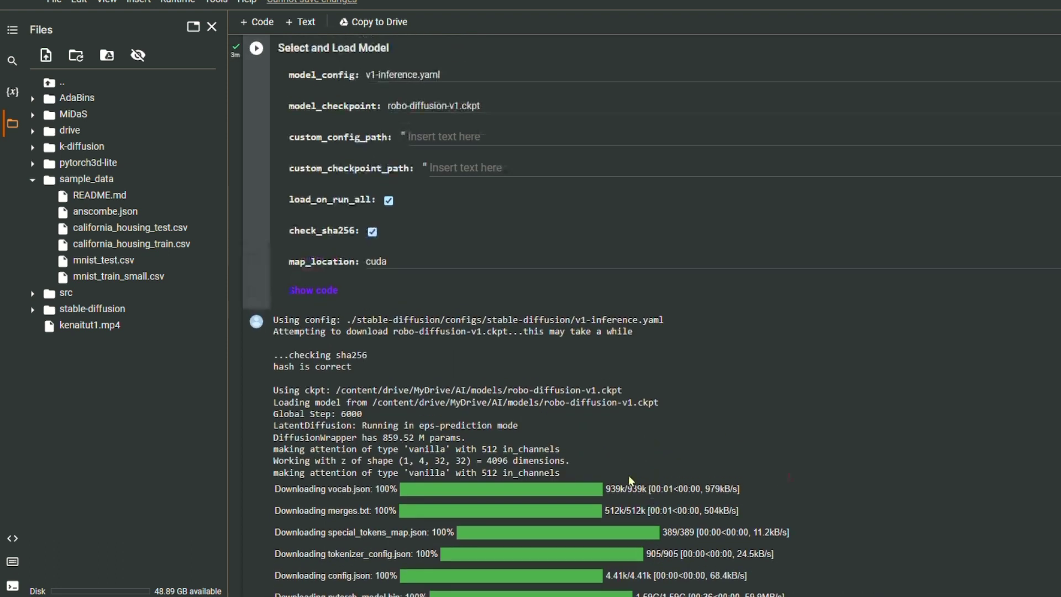
pyautogui.scroll(3, 280, 266)
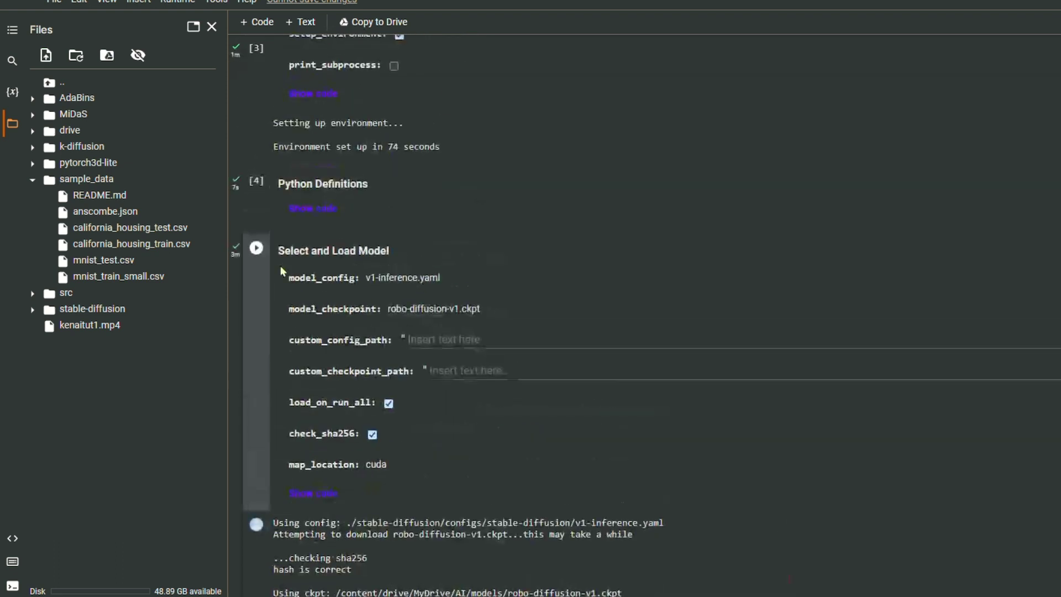
pyautogui.scroll(-8, 508, 309)
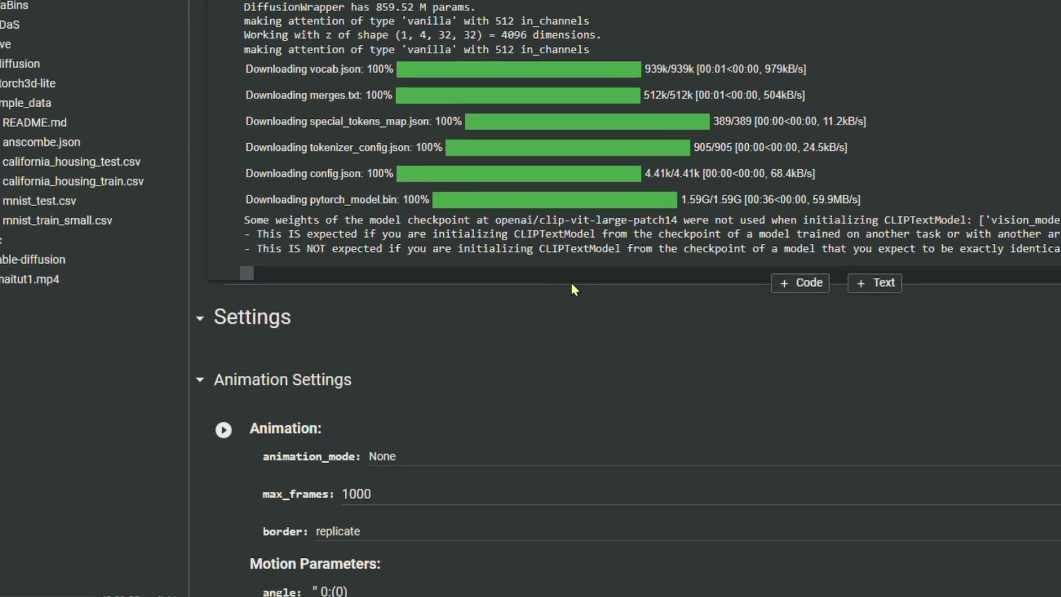
# - Set animation_mode in Animation Settings to Video Input, leaving max_frames at 1000
pyautogui.scroll(-1, 572, 286)
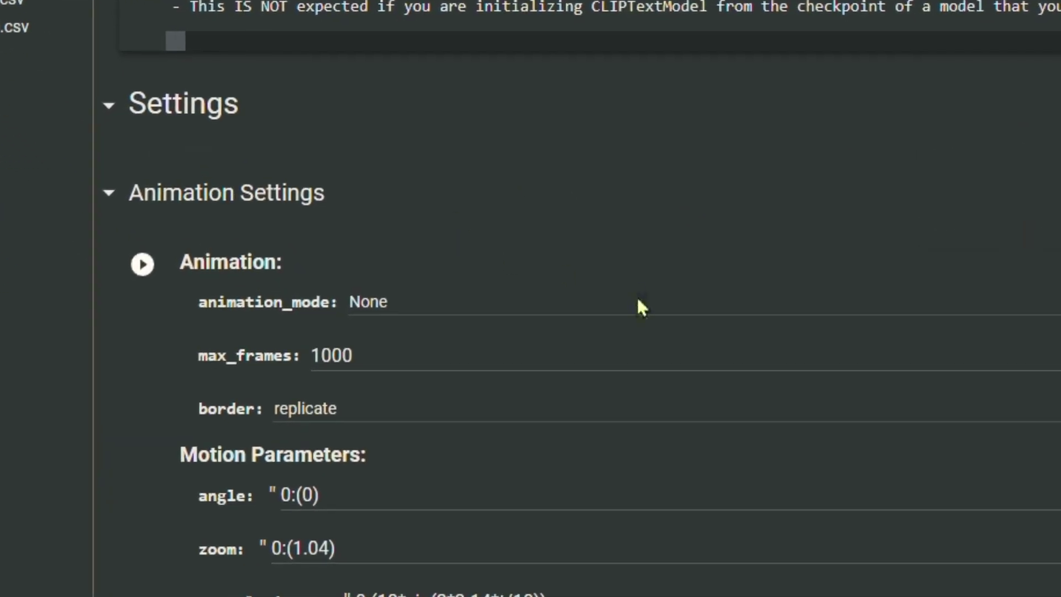
pyautogui.scroll(-3, 638, 301)
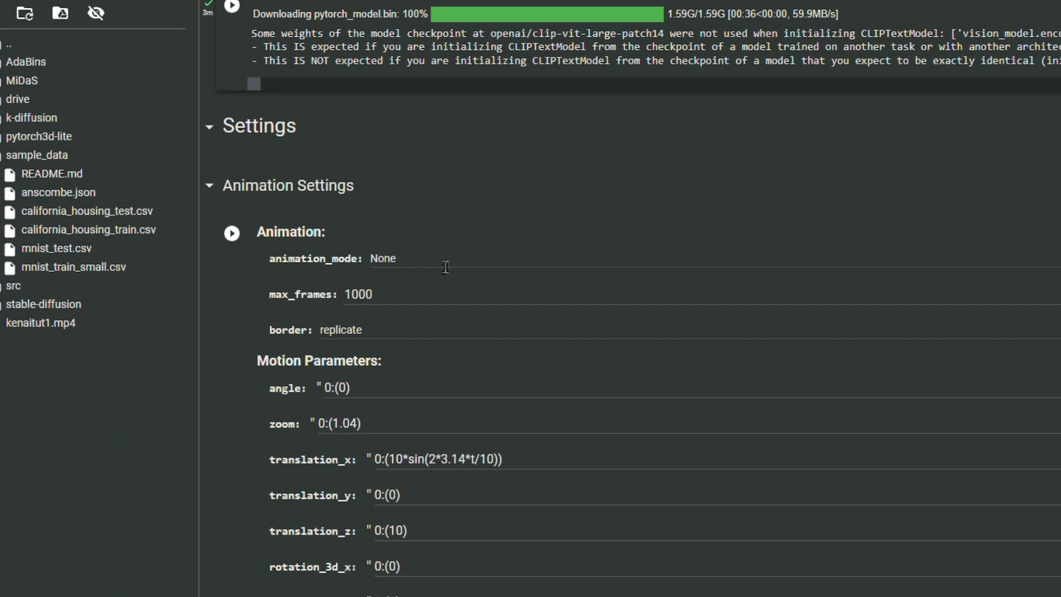
pyautogui.click(445, 267)
pyautogui.scroll(-3, 446, 268)
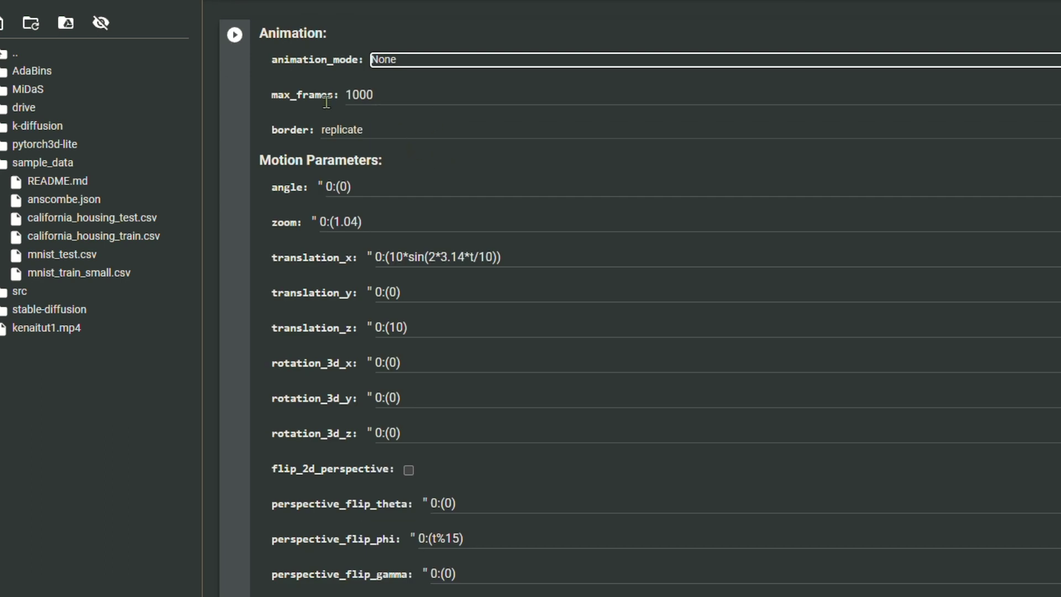
pyautogui.scroll(3, 334, 145)
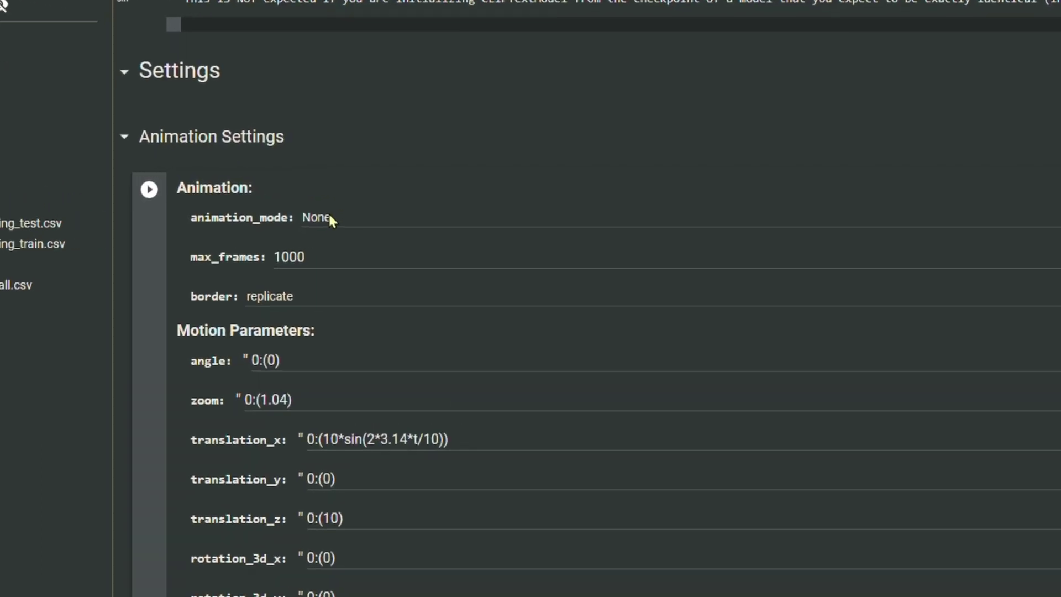
pyautogui.click(339, 217)
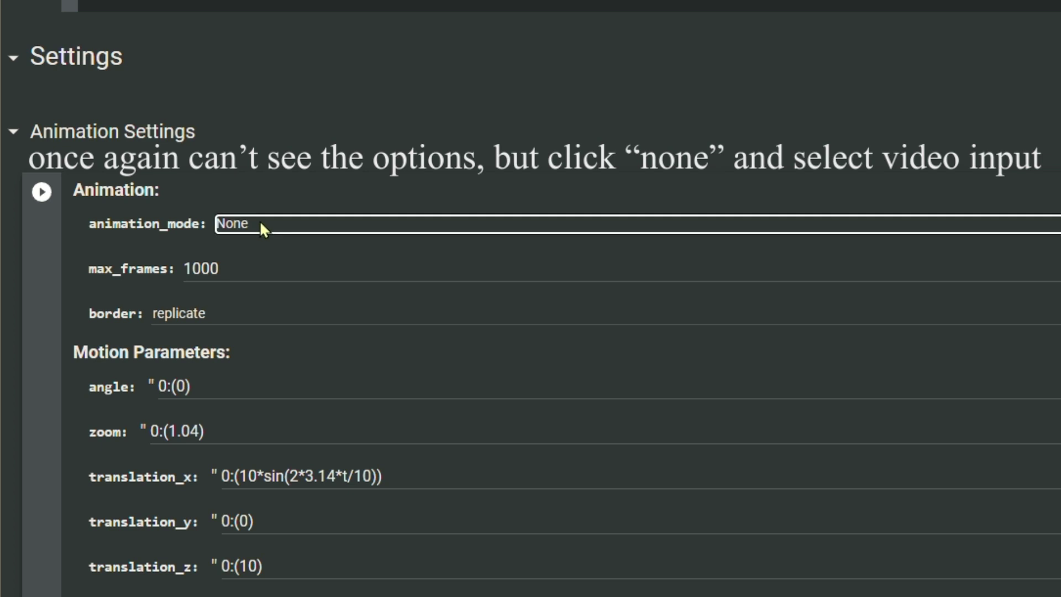
pyautogui.click(254, 307)
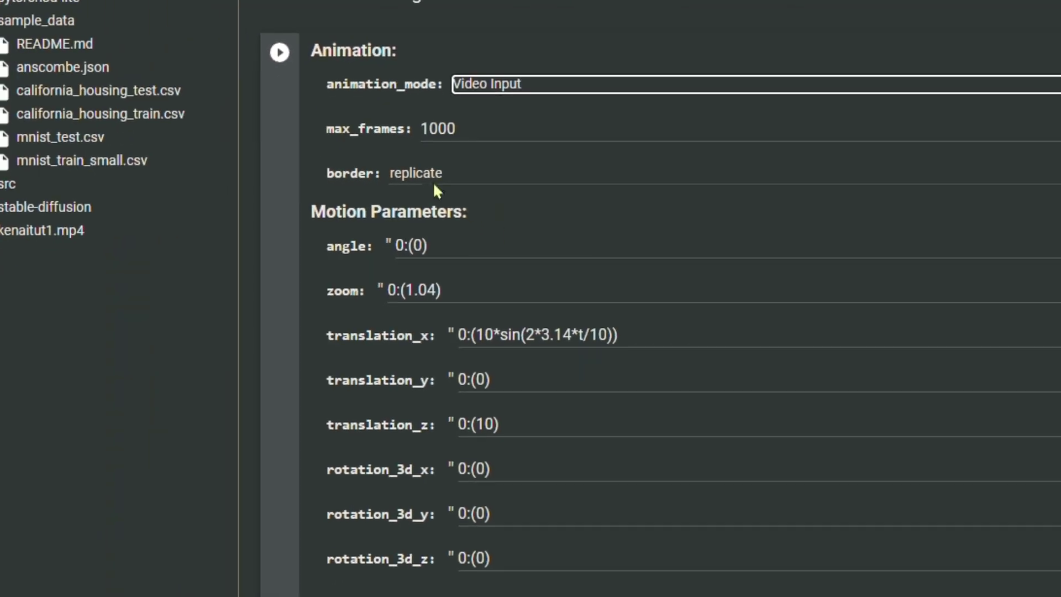
# - Scroll to the Video Input settings and clear the old video_init_path value
pyautogui.scroll(-5, 428, 180)
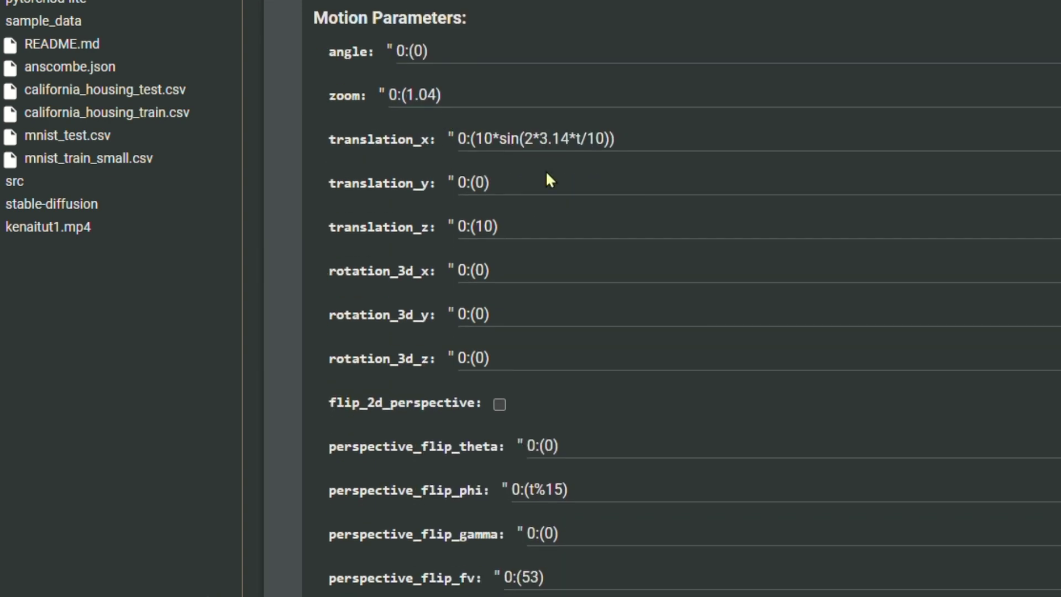
pyautogui.scroll(-3, 607, 200)
pyautogui.scroll(-4, 611, 196)
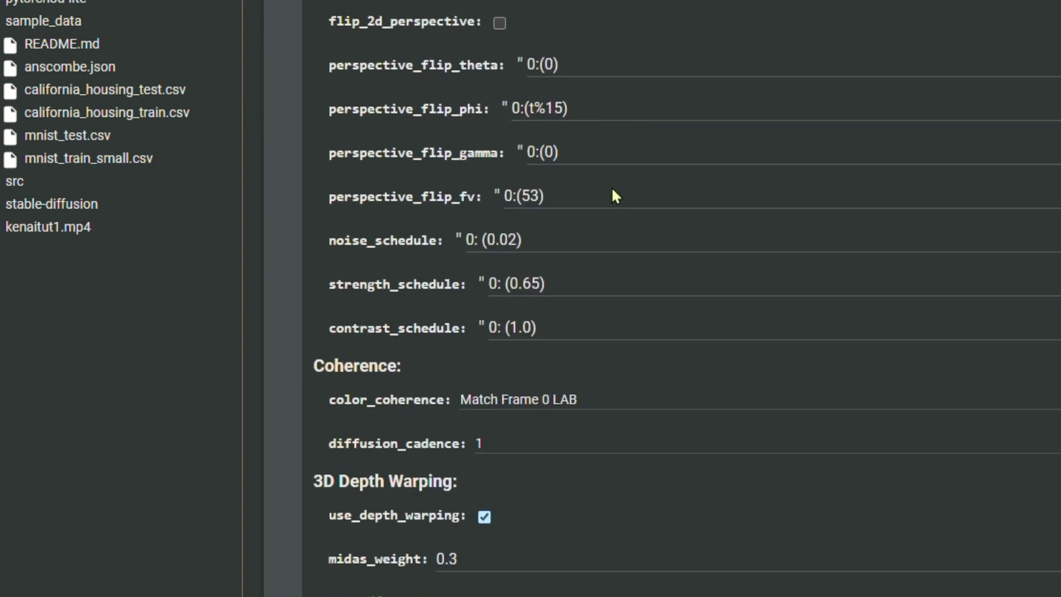
pyautogui.scroll(-3, 625, 202)
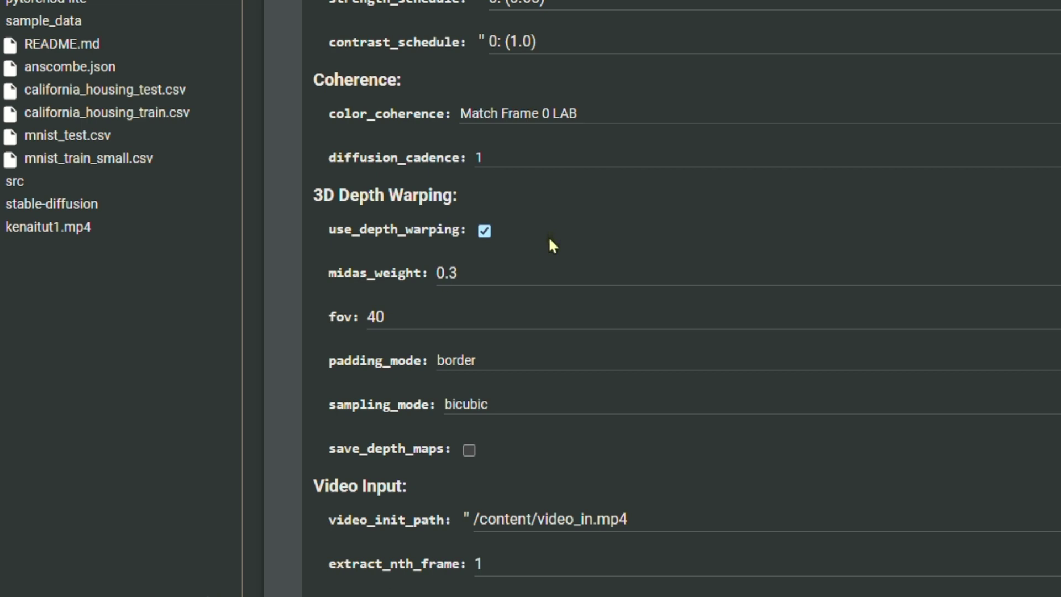
pyautogui.scroll(-3, 551, 244)
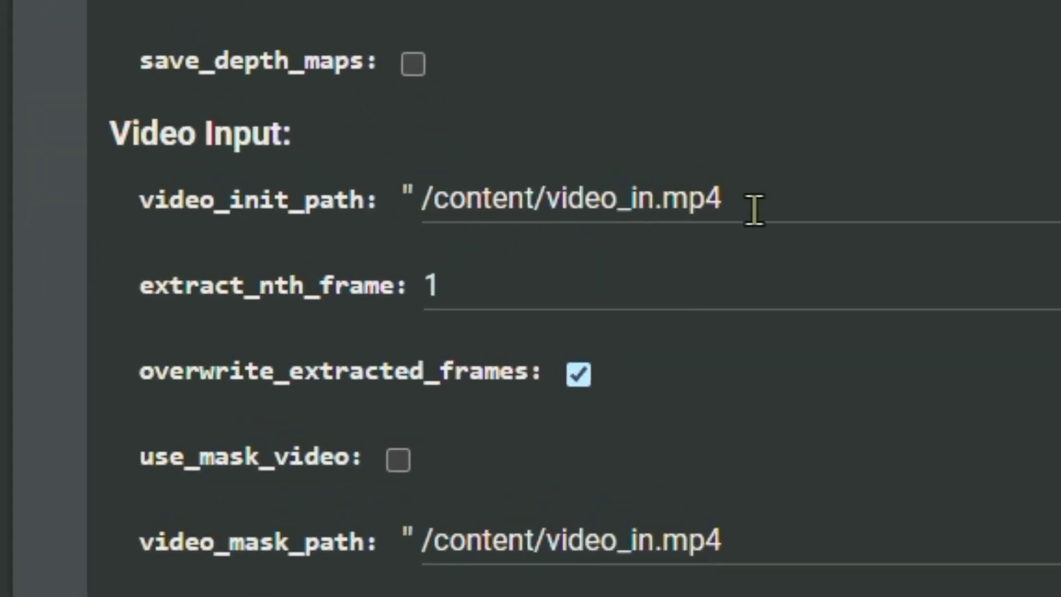
pyautogui.moveTo(754, 209); pyautogui.dragTo(403, 260)
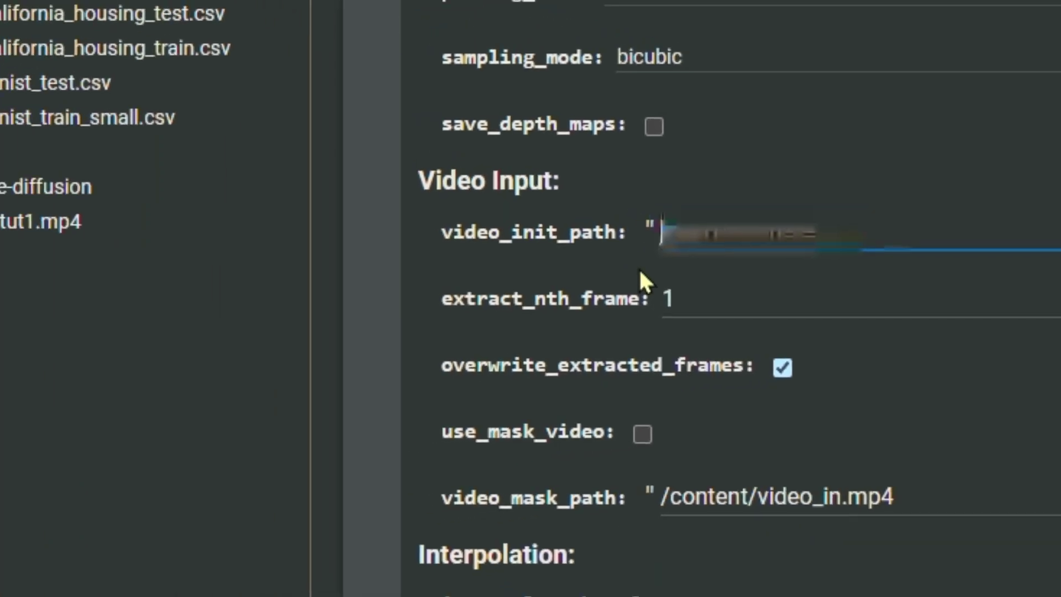
pyautogui.press('BackSpace')
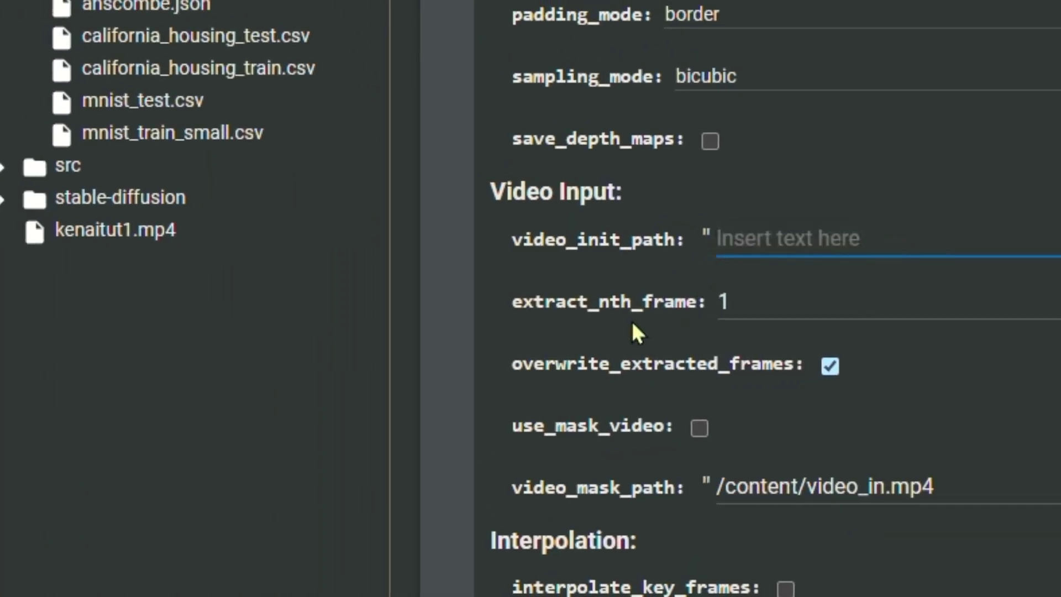
# - Copy kenaitut1.mp4's path from the Files panel and paste it as /content/kenaitut1.mp4
pyautogui.rightClick(149, 239)
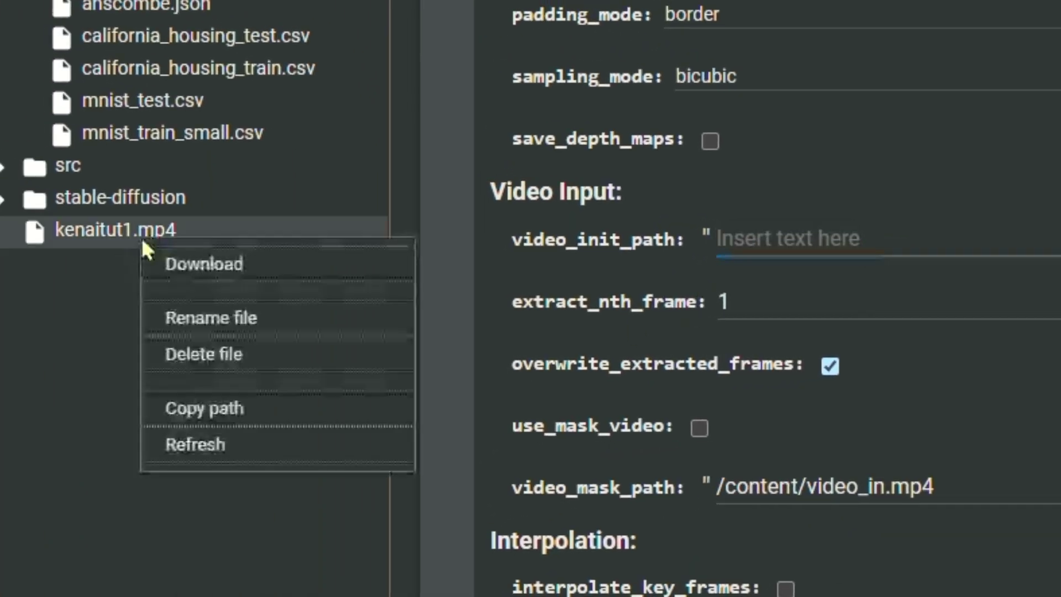
pyautogui.click(213, 407)
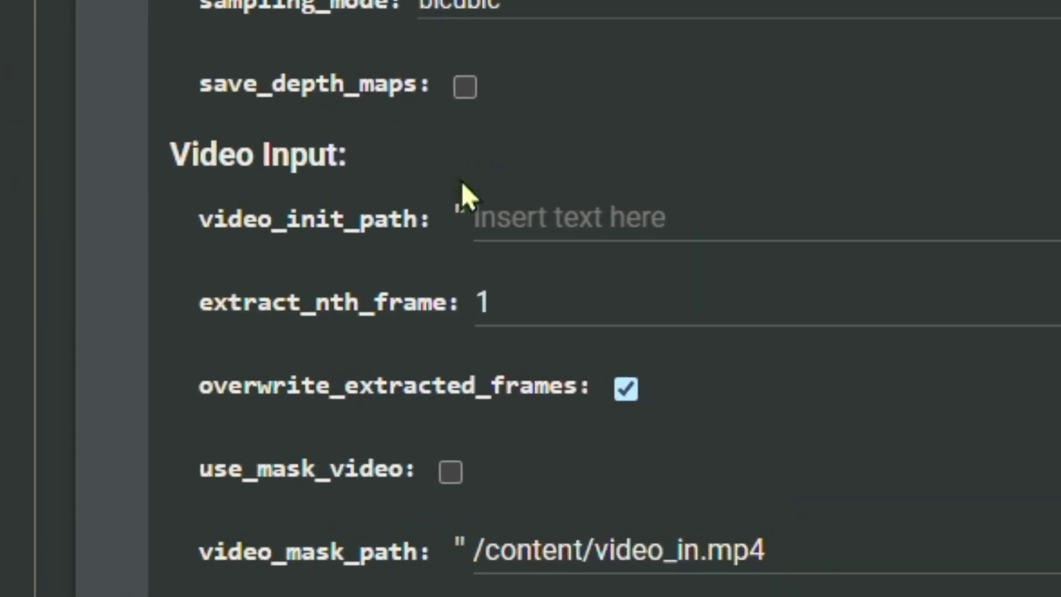
pyautogui.click(554, 250)
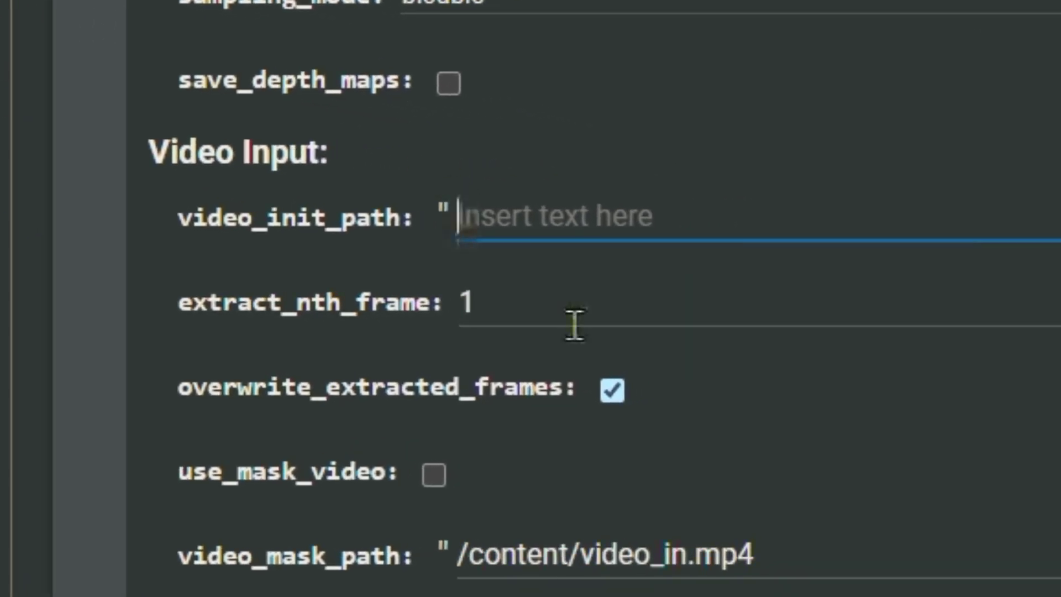
pyautogui.hotkey('ctrl', 'v')
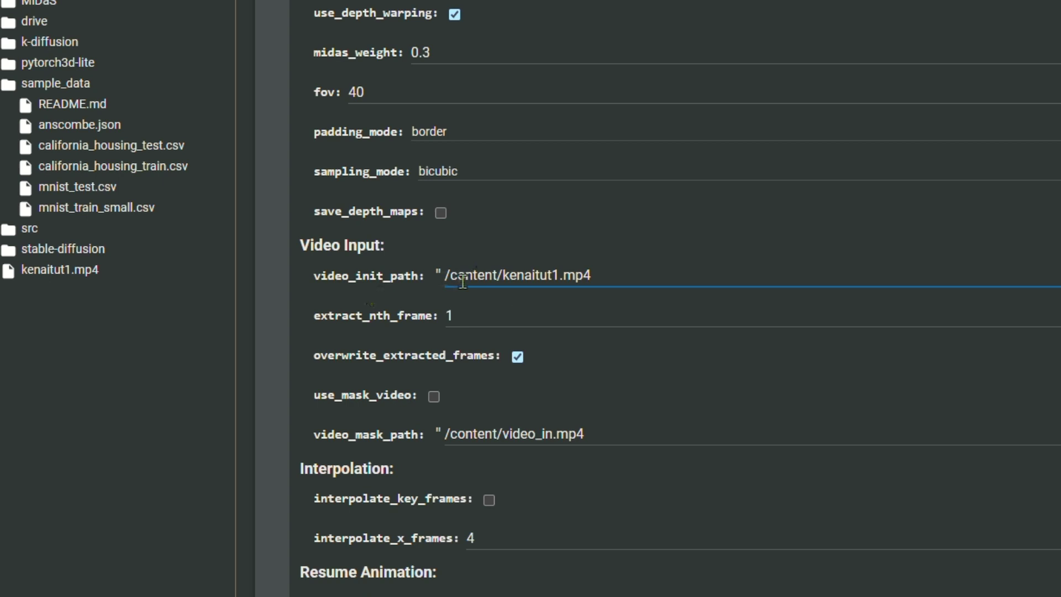
pyautogui.click(484, 330)
pyautogui.click(400, 296)
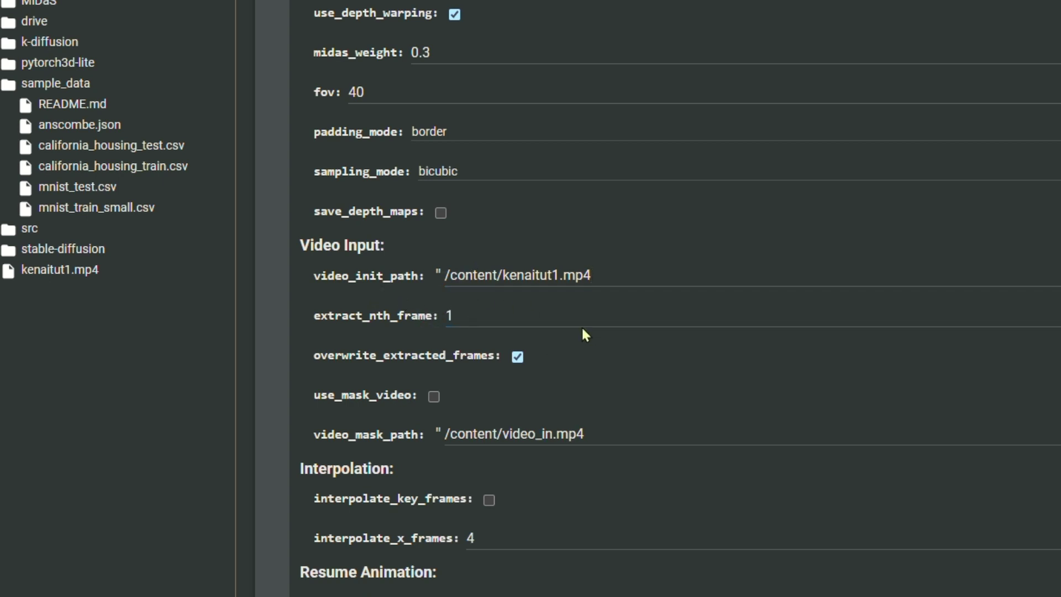
# - Run the Animation Settings cell to apply the kenaitut1.mp4 Video Input settings, then scroll to Prompts
pyautogui.scroll(8, 585, 334)
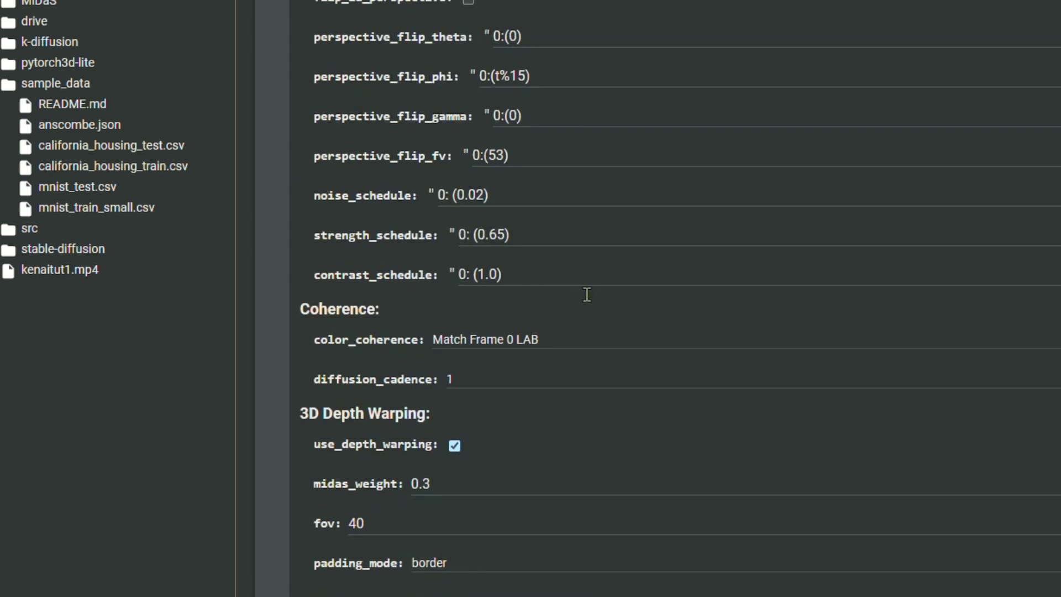
pyautogui.scroll(2, 587, 295)
pyautogui.scroll(3, 539, 224)
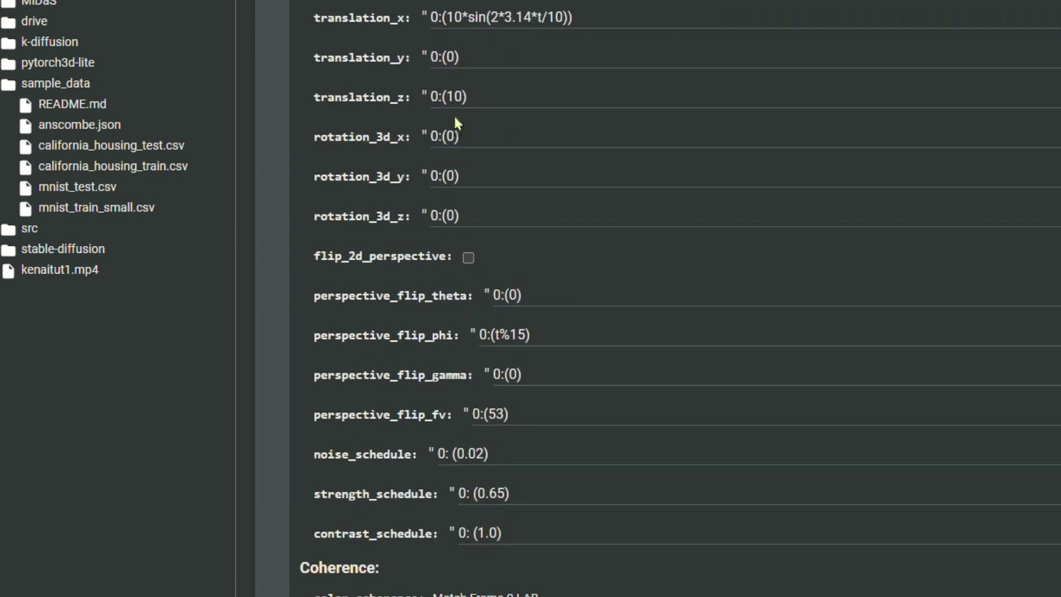
pyautogui.scroll(-15, 611, 279)
pyautogui.scroll(2, 479, 104)
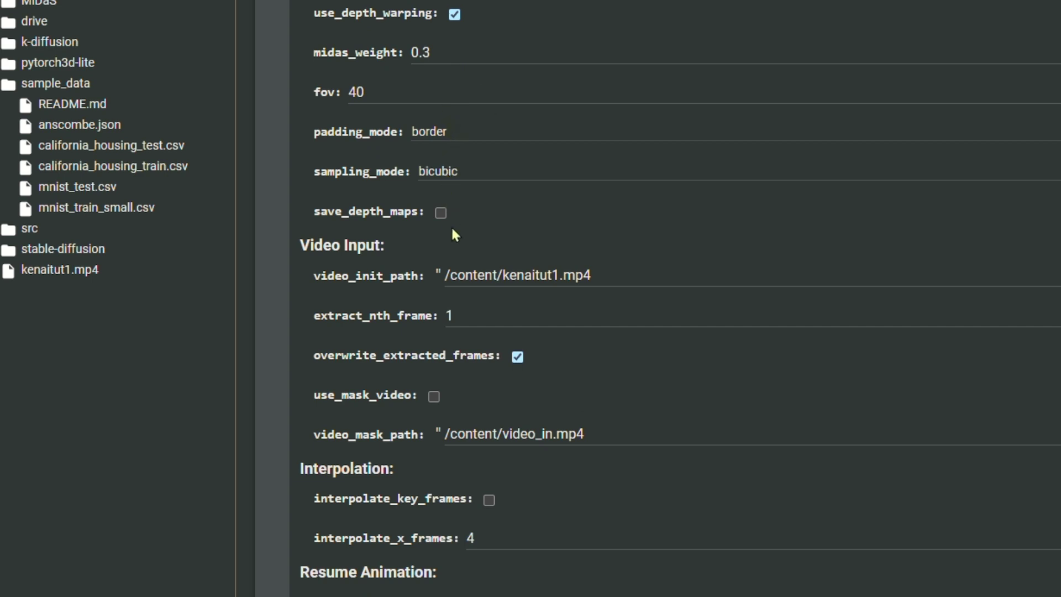
pyautogui.scroll(-6, 470, 307)
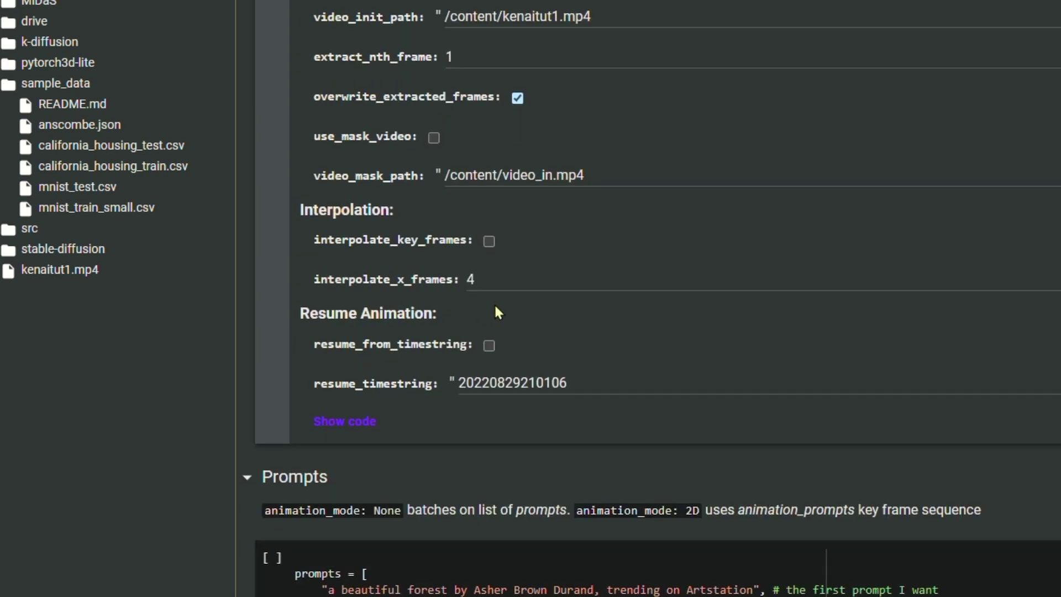
pyautogui.scroll(20, 495, 312)
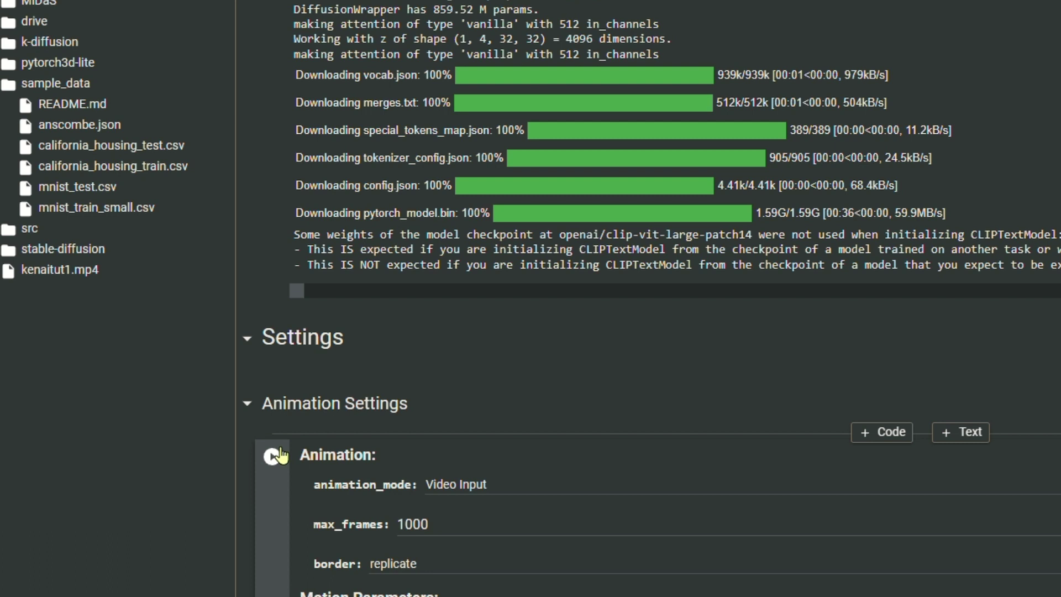
pyautogui.click(273, 455)
pyautogui.scroll(-6, 516, 398)
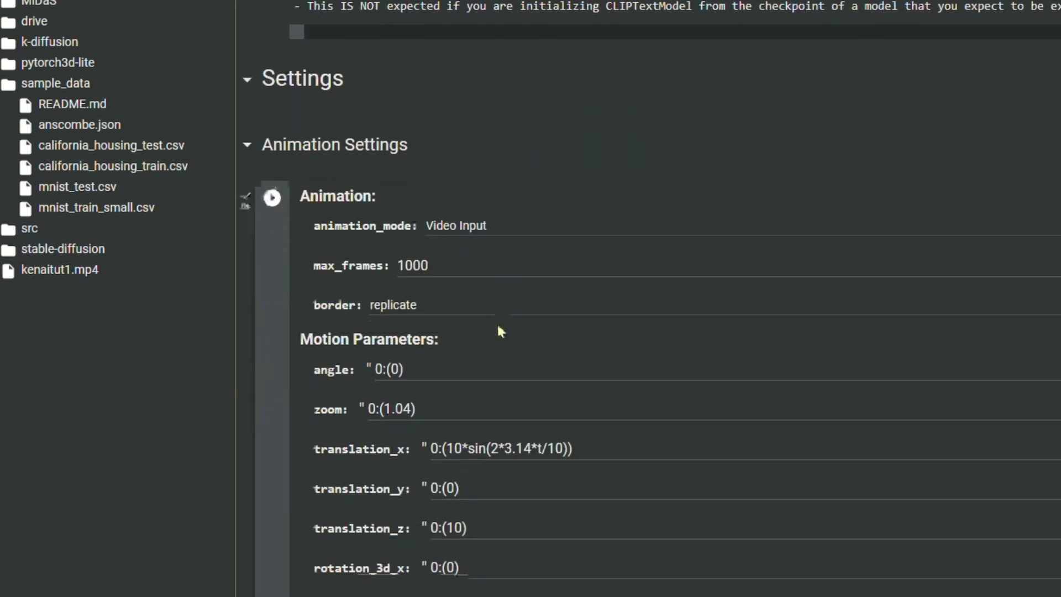
pyautogui.scroll(-20, 499, 327)
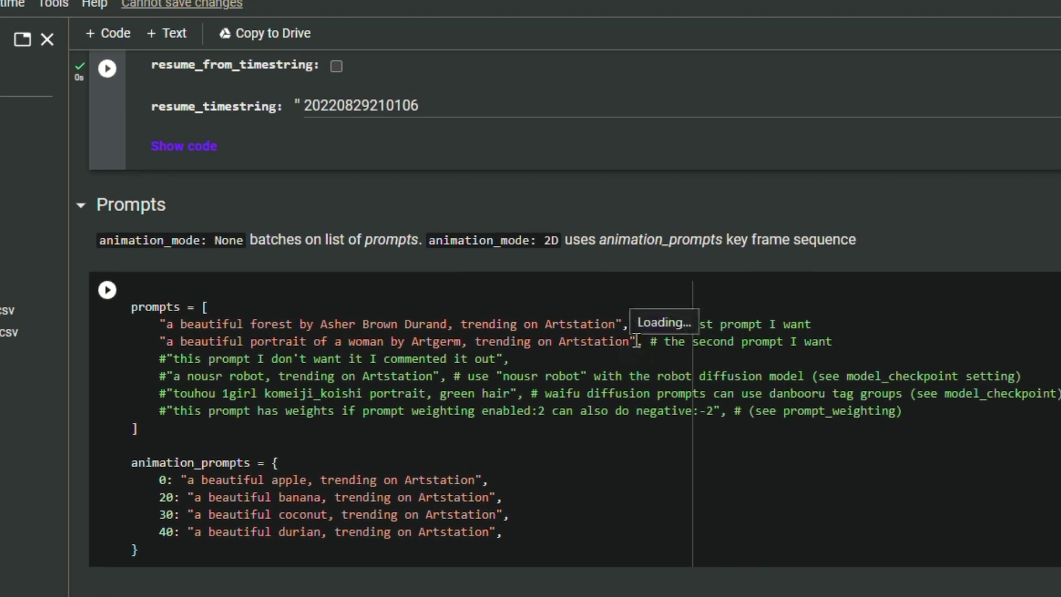
# - Replace the first prompt with 'glowing lightning trippy lsd veins glow dreamy' and paste it over the second
pyautogui.moveTo(615, 323); pyautogui.dragTo(132, 338)
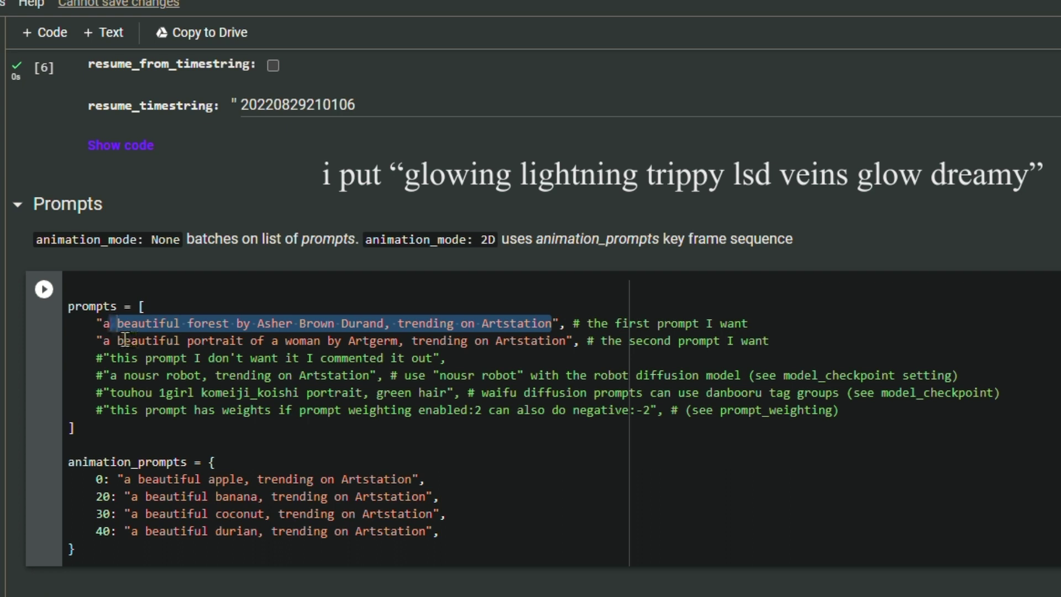
pyautogui.write('glowing lightning trippy lsd veins glow dream')
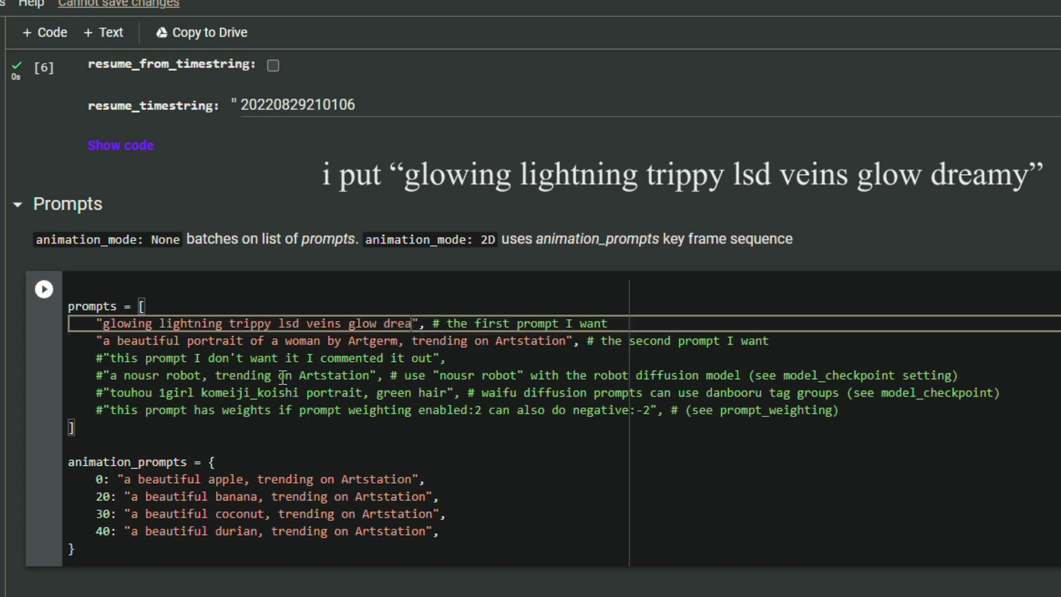
pyautogui.write('y')
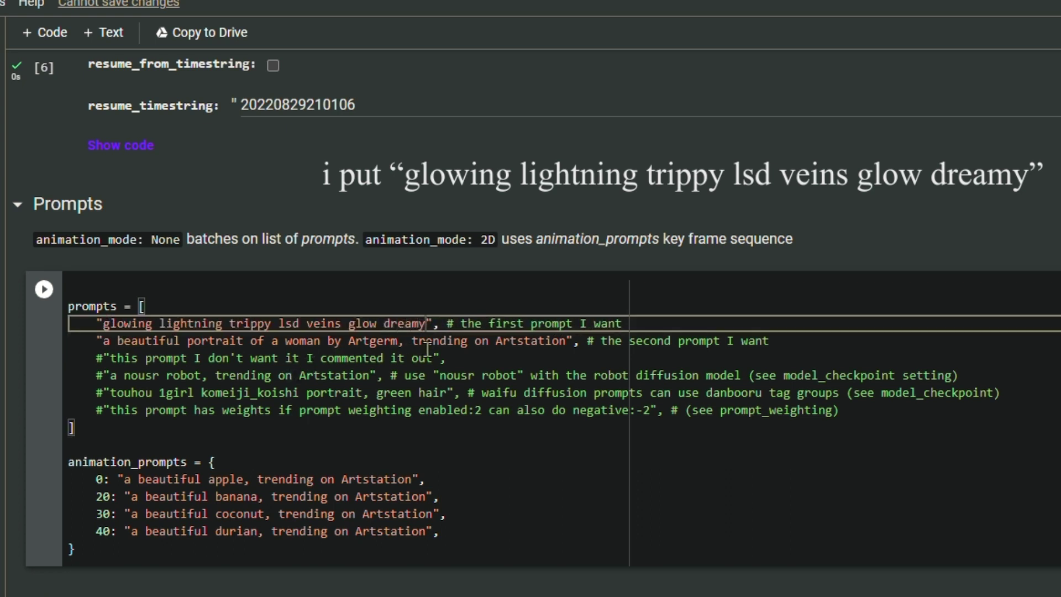
pyautogui.moveTo(426, 331); pyautogui.dragTo(123, 343)
pyautogui.hotkey('ctrl', 'c')
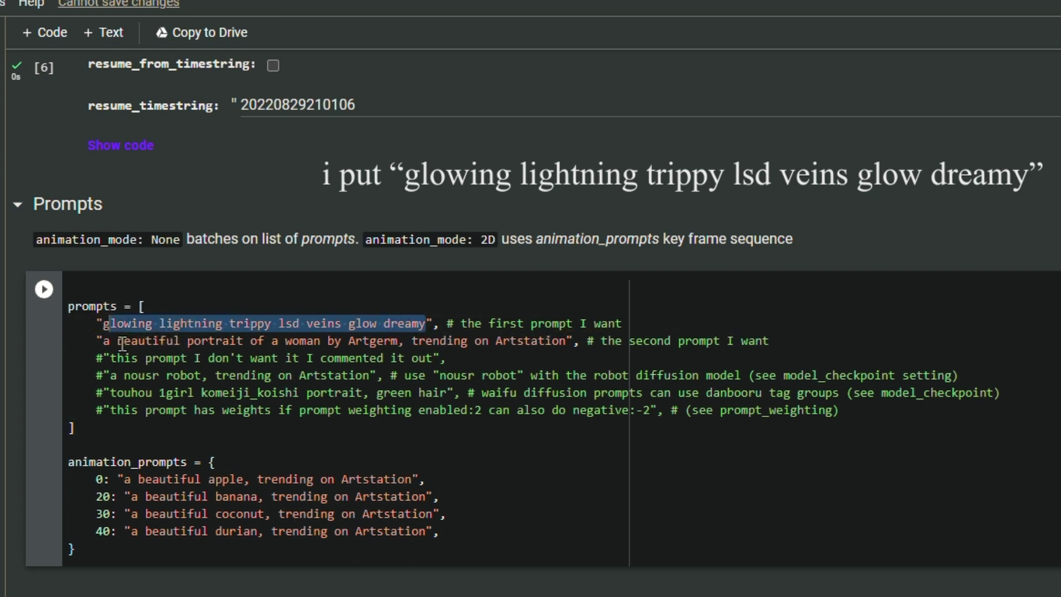
pyautogui.press('Left')
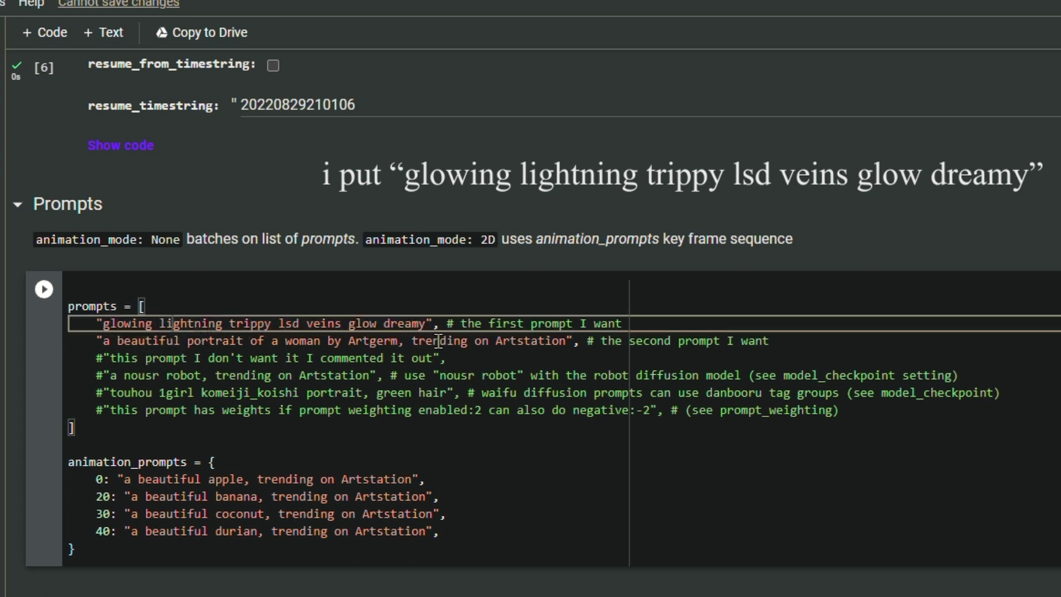
pyautogui.moveTo(426, 326); pyautogui.dragTo(120, 345)
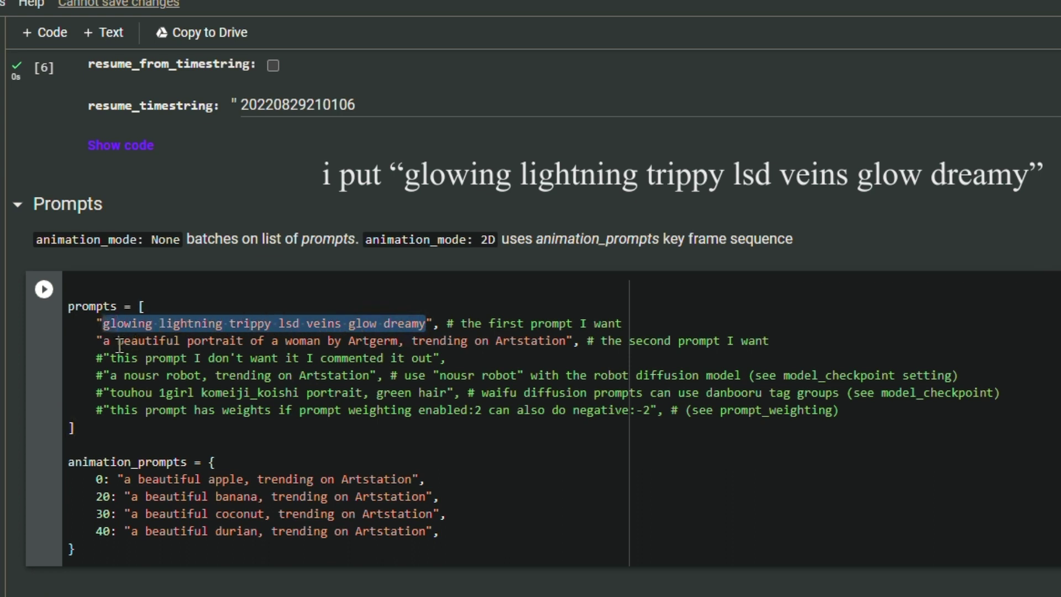
pyautogui.hotkey('ctrl', 'v')
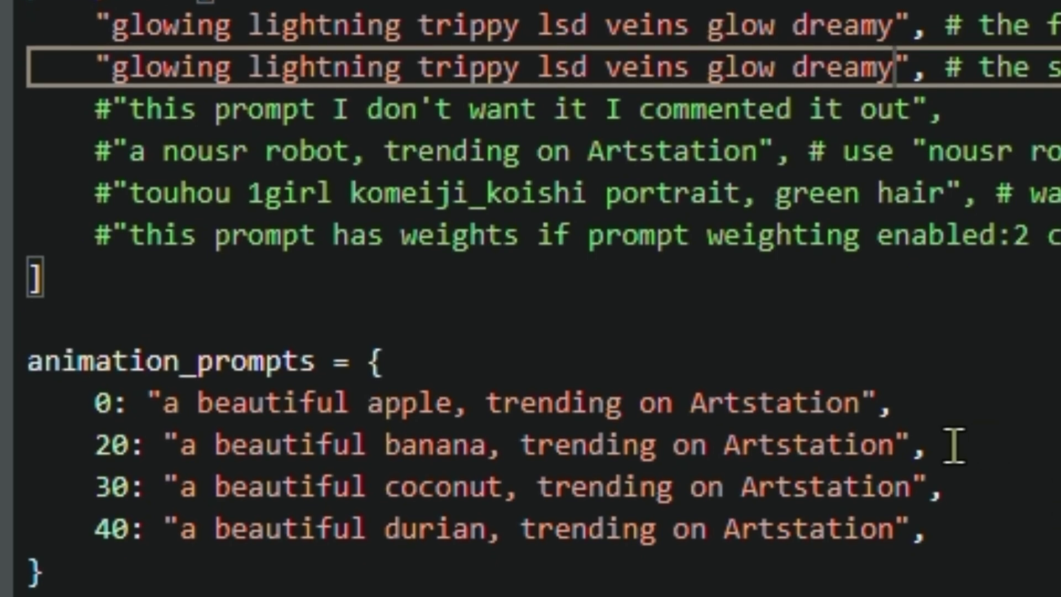
# - Paste the new prompt over animation_prompts keyframes 0, 20, 30 and 40
pyautogui.moveTo(890, 429); pyautogui.dragTo(233, 450)
pyautogui.hotkey('ctrl', 'v')
pyautogui.press('Down')
pyautogui.hotkey('shift', 'alt', 'Right')
pyautogui.hotkey('ctrl', 'v')
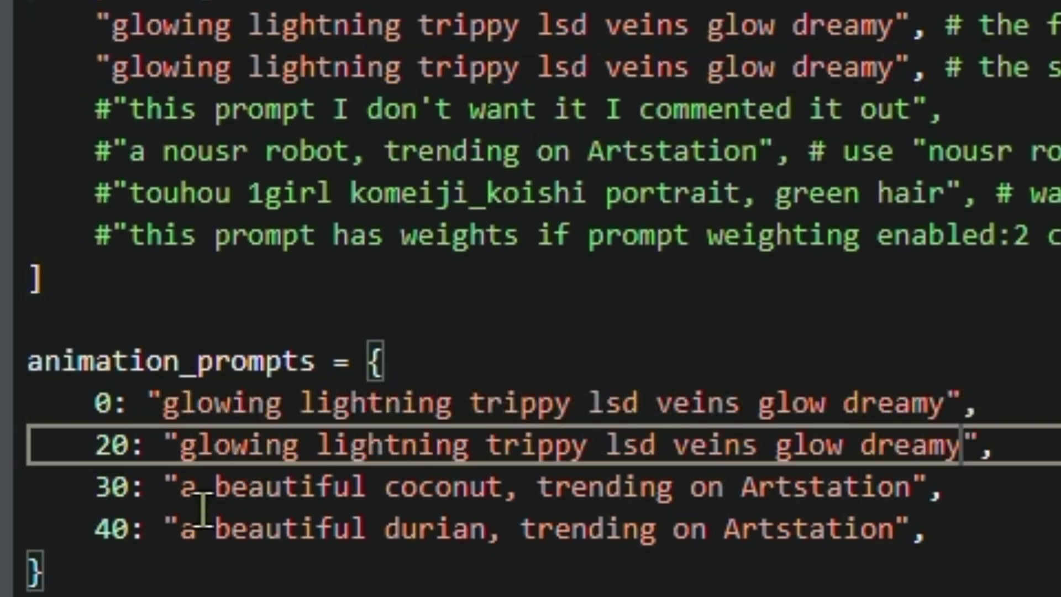
pyautogui.press('Down')
pyautogui.hotkey('shift', 'alt', 'Right')
pyautogui.hotkey('ctrl', 'v')
pyautogui.press('Down')
pyautogui.hotkey('shift', 'alt', 'Right')
pyautogui.hotkey('ctrl', 'v')
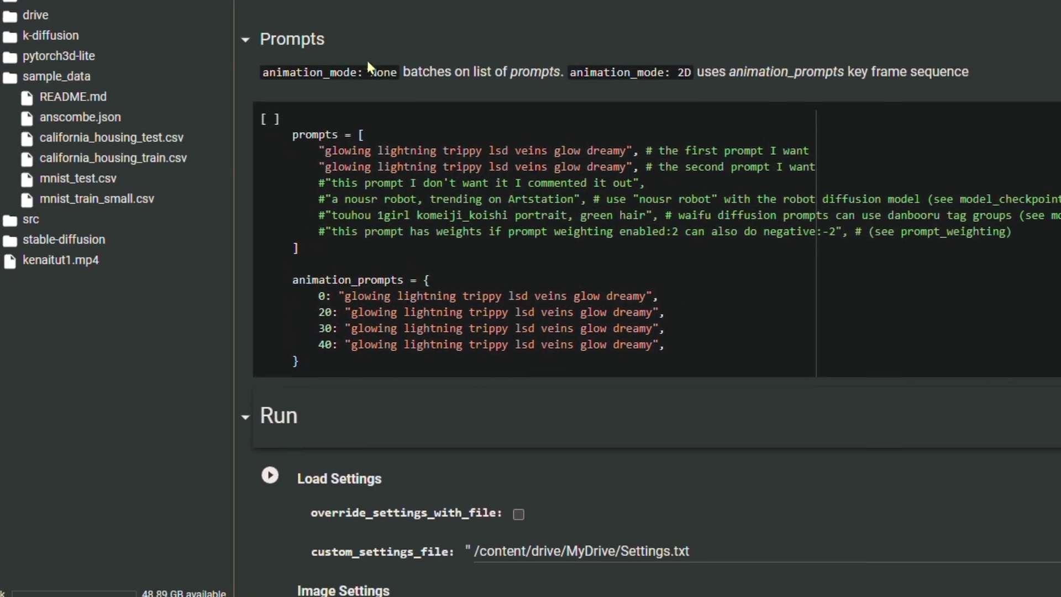
# - Run the edited prompts cell and scroll to Image Settings (W 512, H 512, seed -1, sampler klms)
pyautogui.scroll(1, 290, 50)
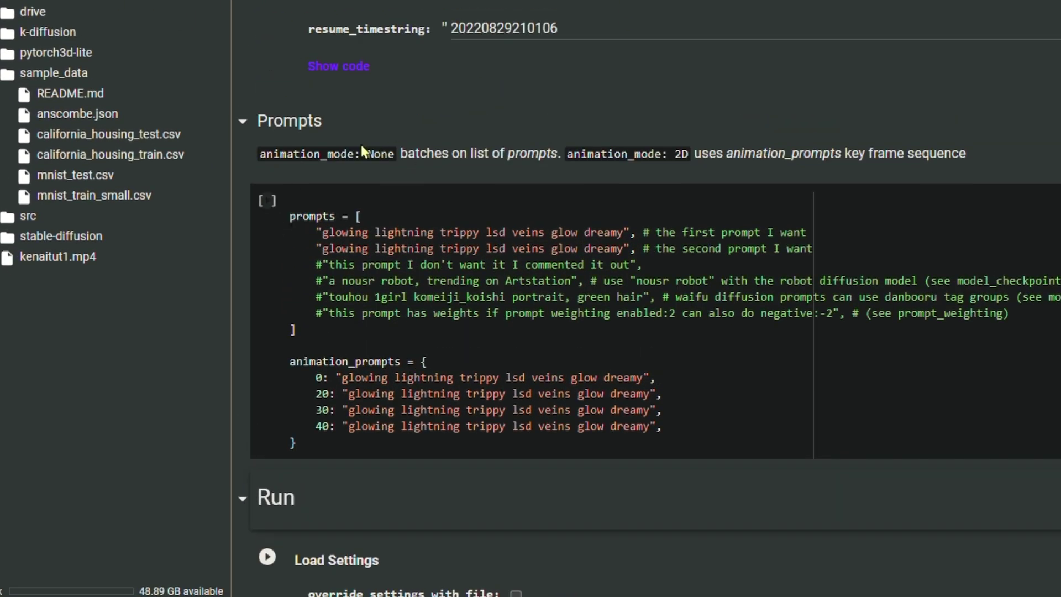
pyautogui.scroll(5, 340, 189)
pyautogui.scroll(-5, 282, 306)
pyautogui.click(267, 200)
pyautogui.scroll(-6, 514, 290)
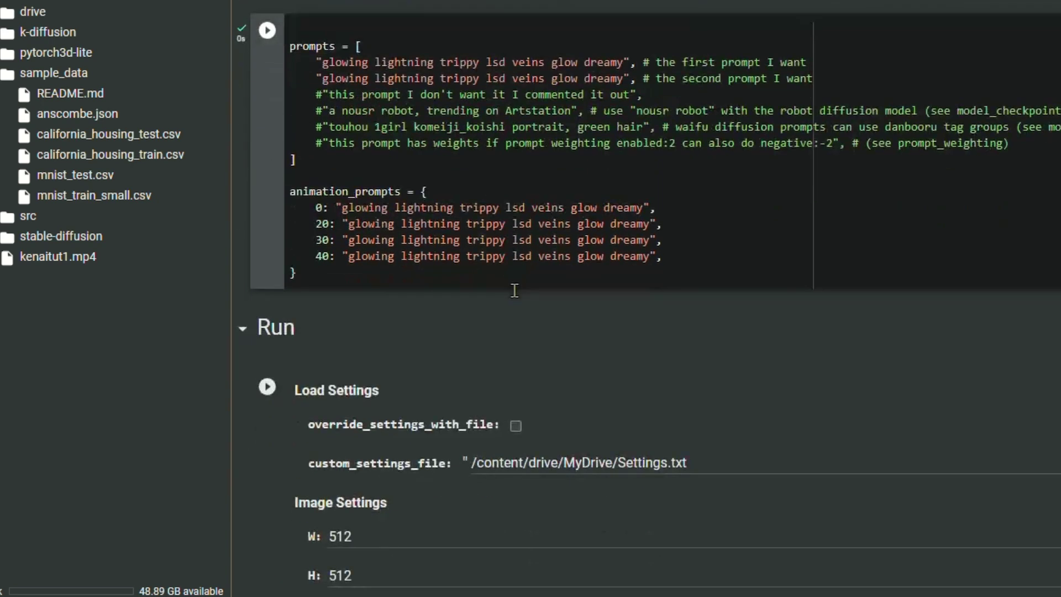
pyautogui.scroll(-2, 519, 287)
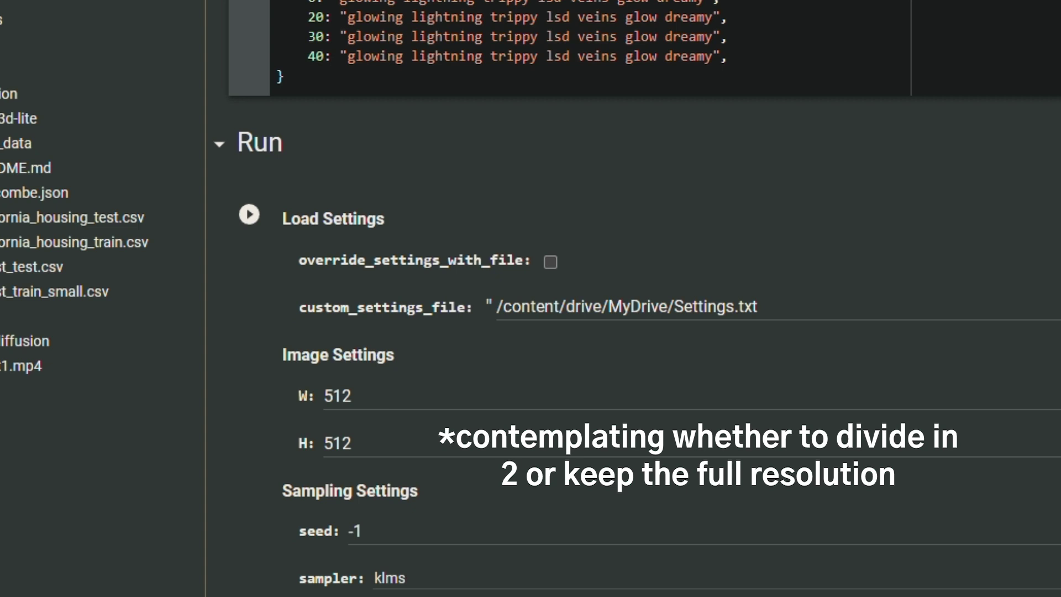
# - Replace the 512 image width with 780, half of 1560, then work out half of 1080
pyautogui.click(374, 407)
pyautogui.scroll(-4, 365, 407)
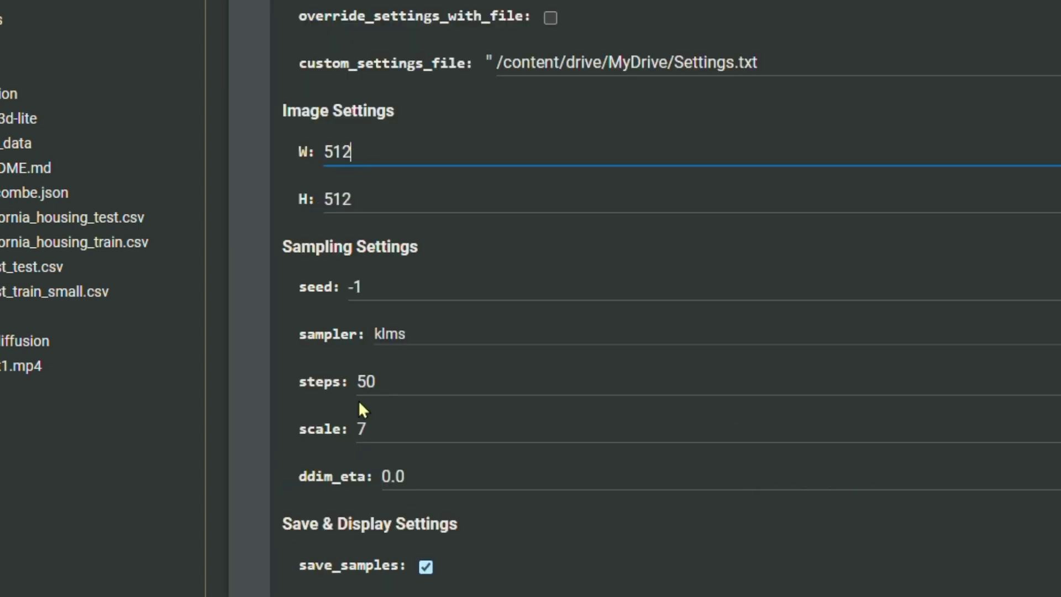
pyautogui.press('BackSpace')
pyautogui.press('BackSpace')
pyautogui.press('BackSpace')
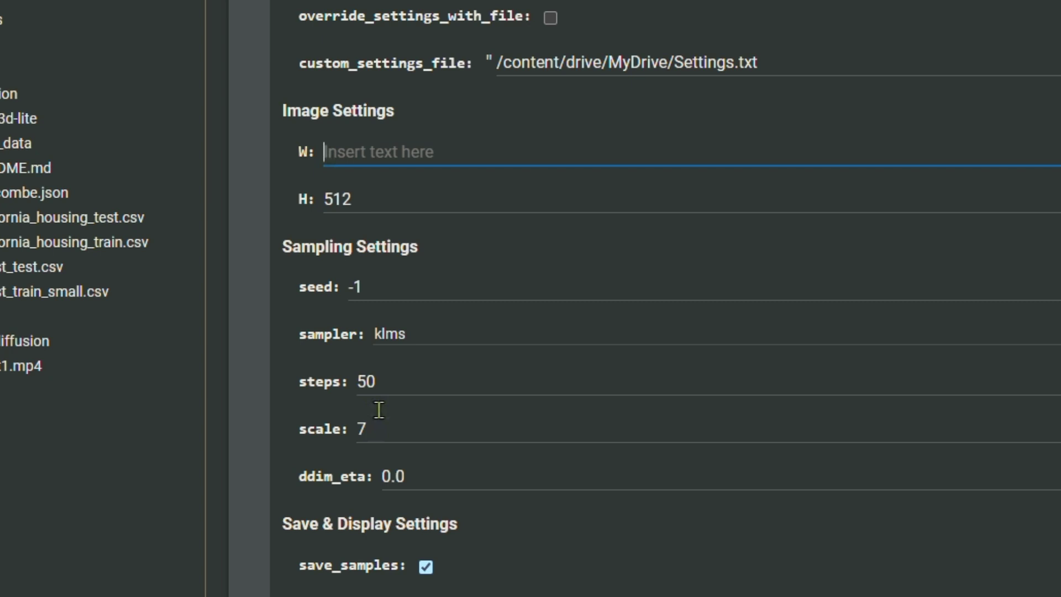
pyautogui.write('1')
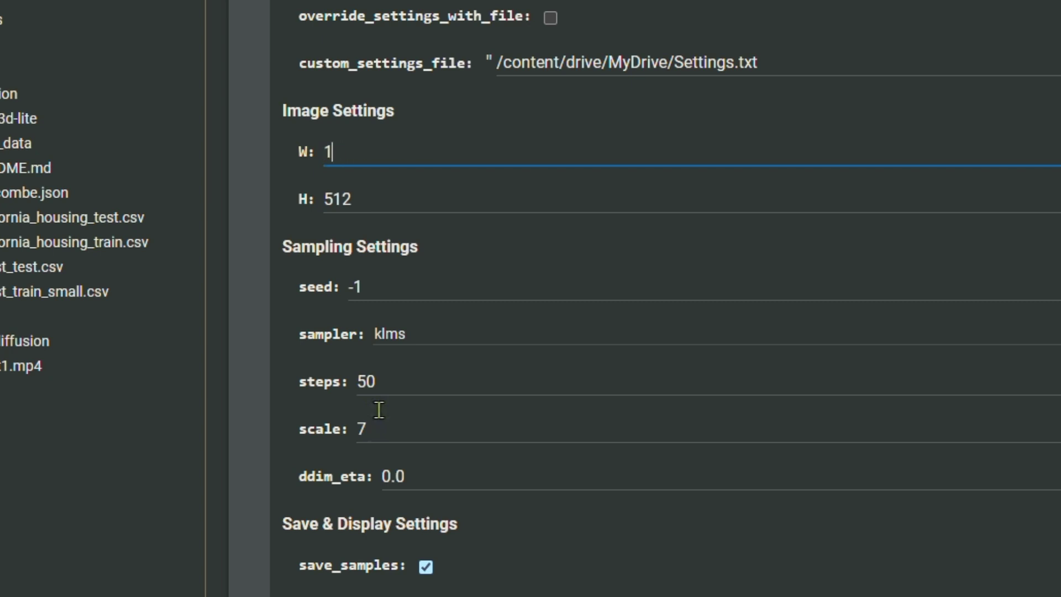
pyautogui.write('560/2')
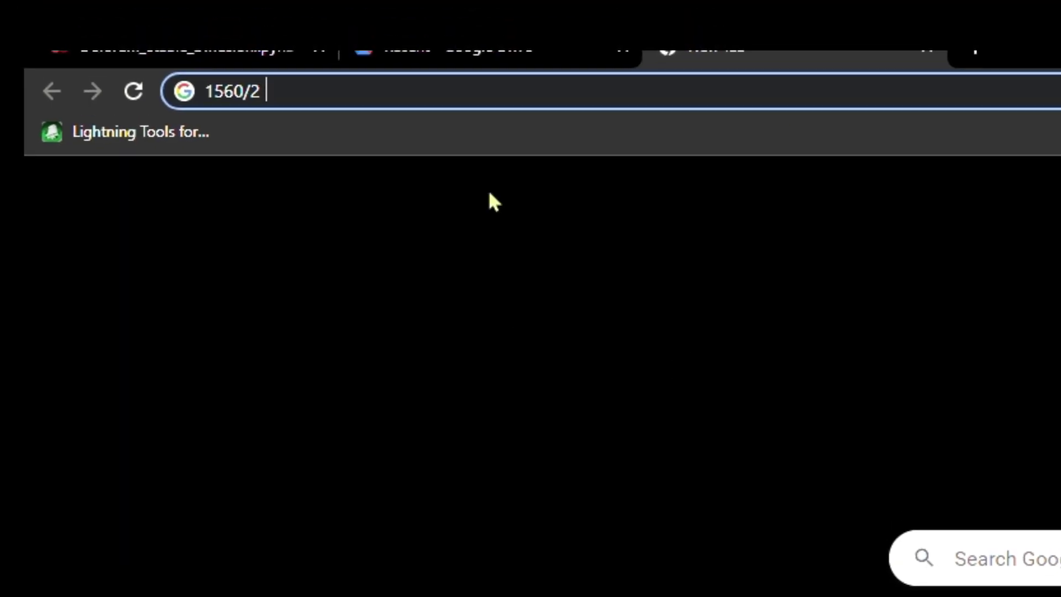
pyautogui.click(244, 93)
pyautogui.press('BackSpace')
pyautogui.press('BackSpace')
pyautogui.press('BackSpace')
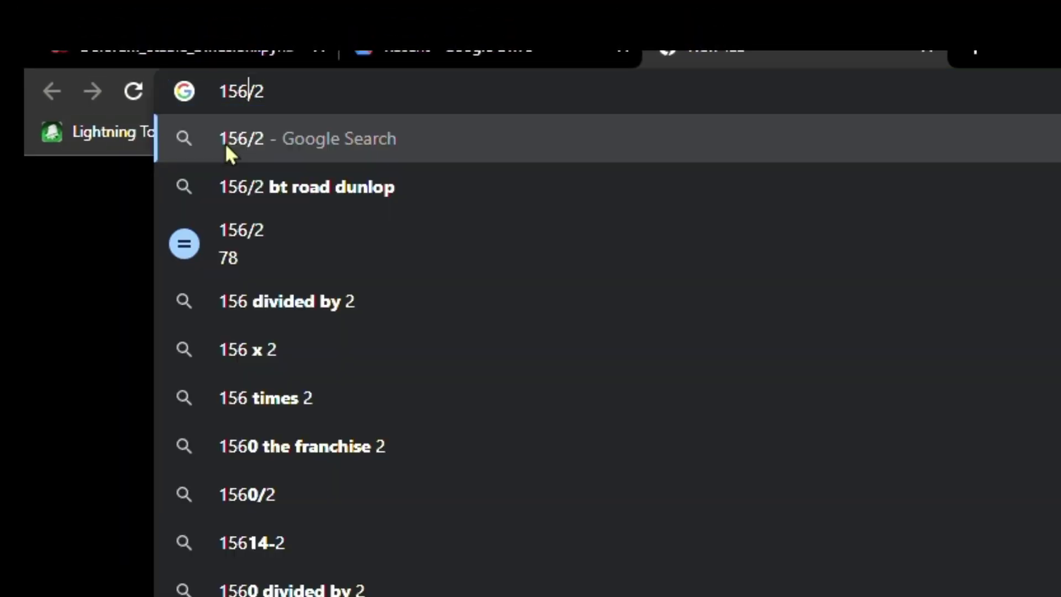
pyautogui.write('080')
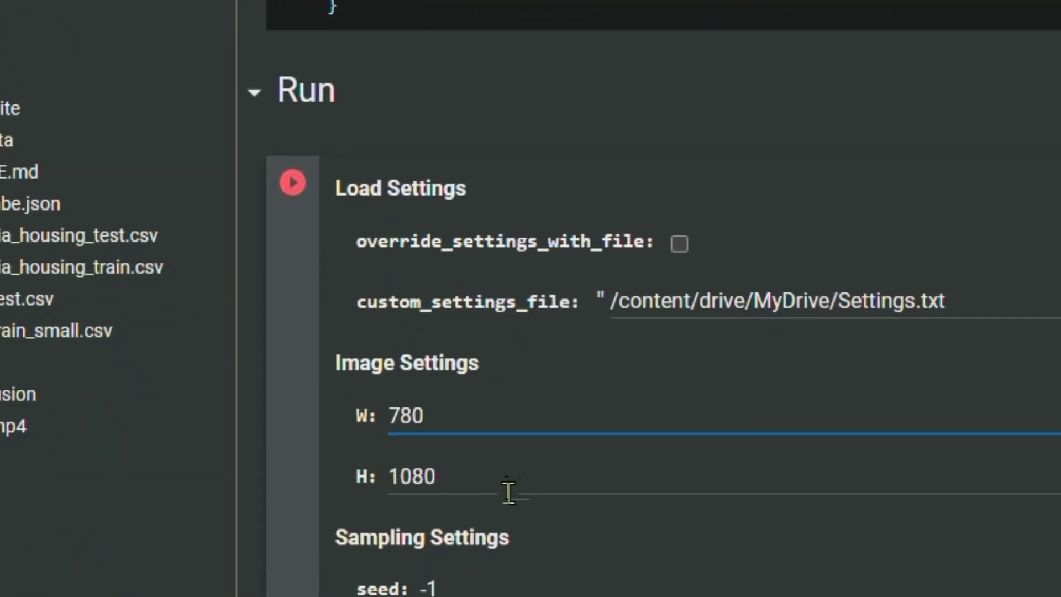
# - Change the image height H from 1080 to 540 for a 780 by 540 output
pyautogui.click(509, 491)
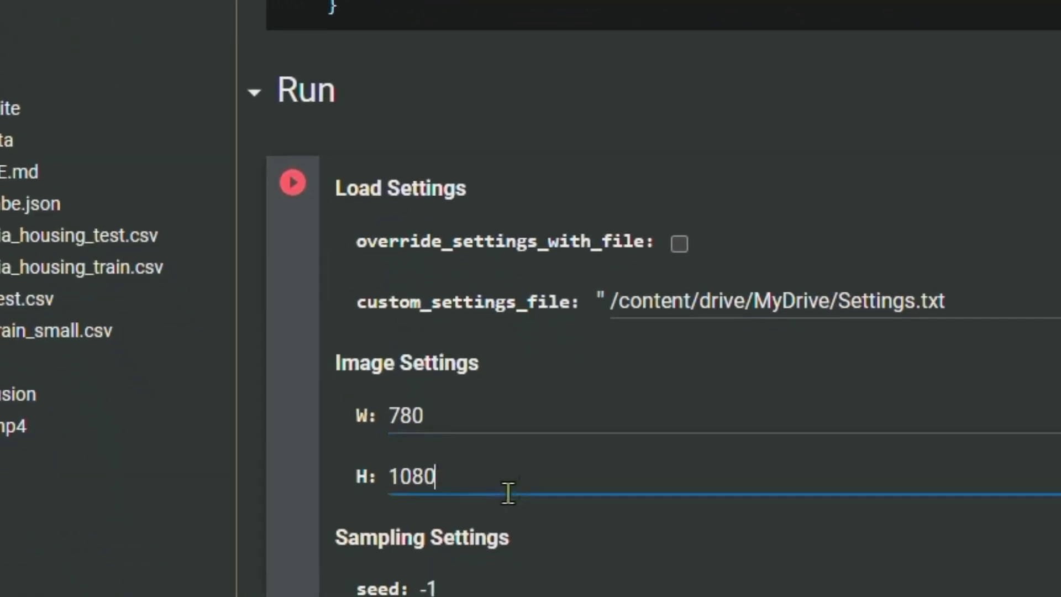
pyautogui.press('BackSpace')
pyautogui.press('BackSpace')
pyautogui.press('BackSpace')
pyautogui.press('BackSpace')
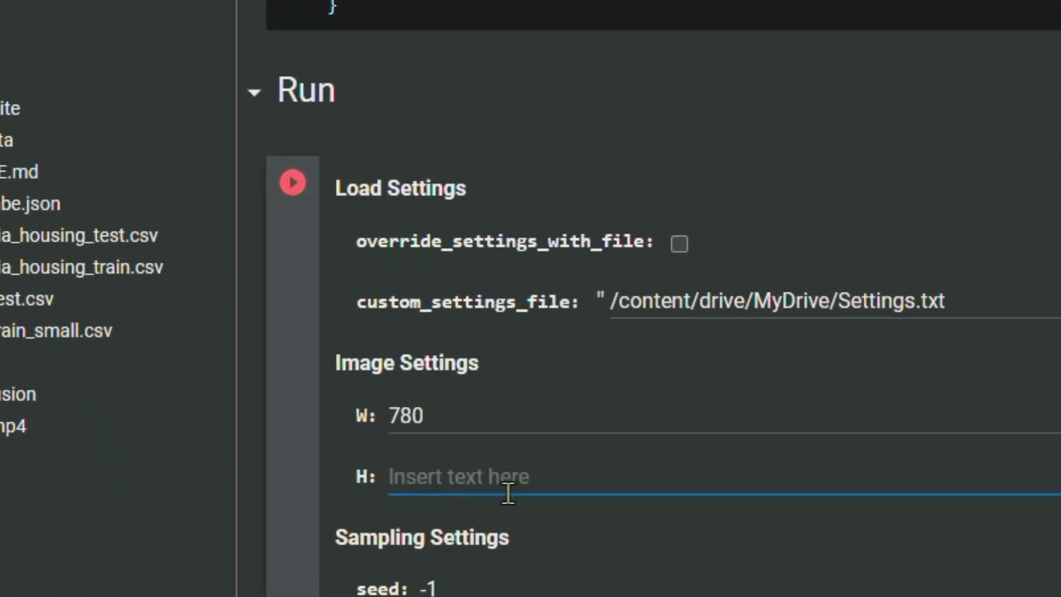
pyautogui.write('540')
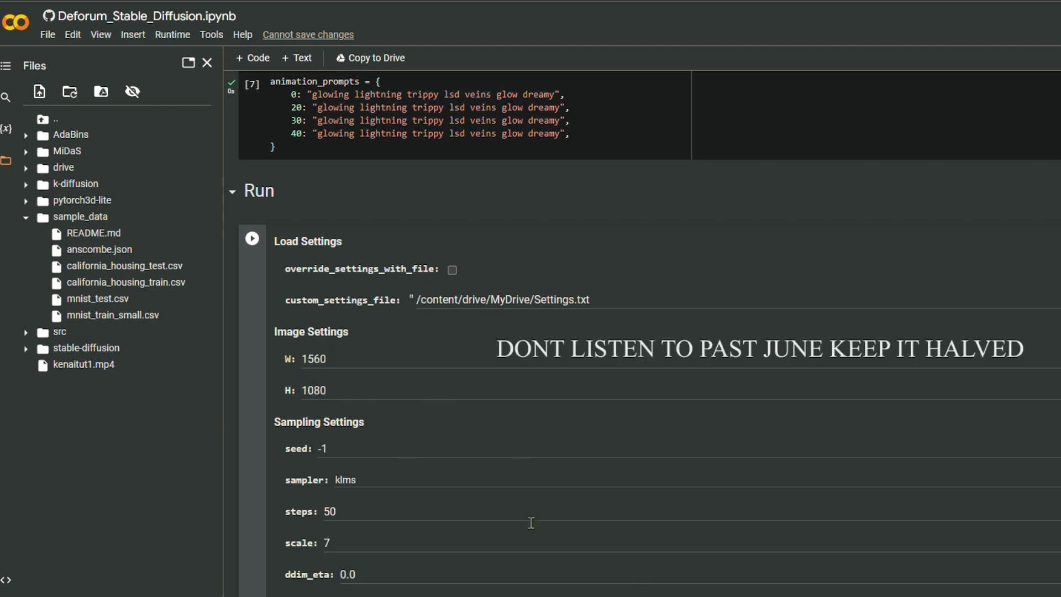
pyautogui.scroll(-5, 397, 425)
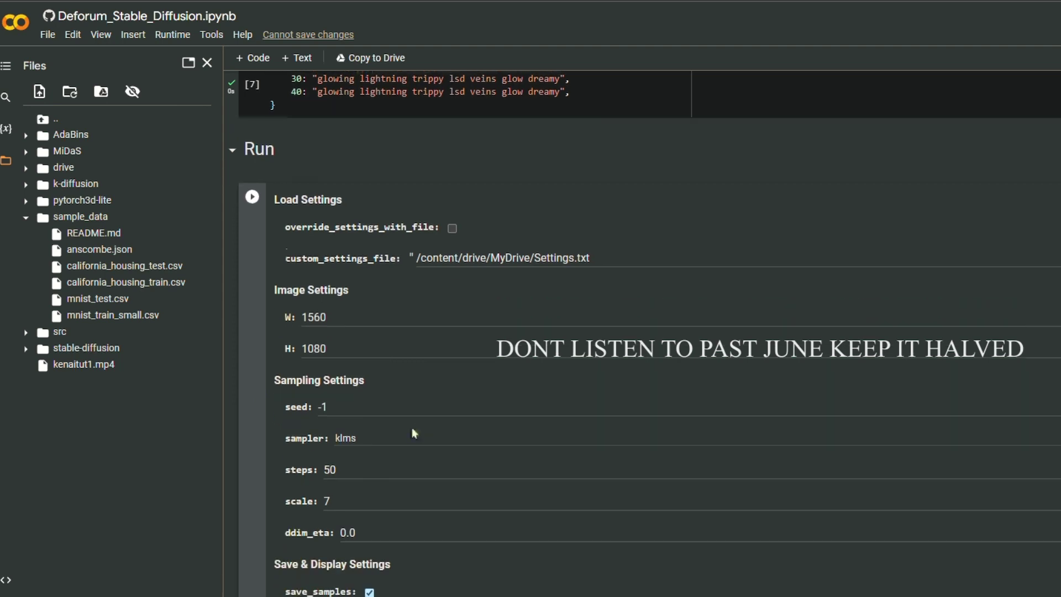
pyautogui.scroll(1, 359, 309)
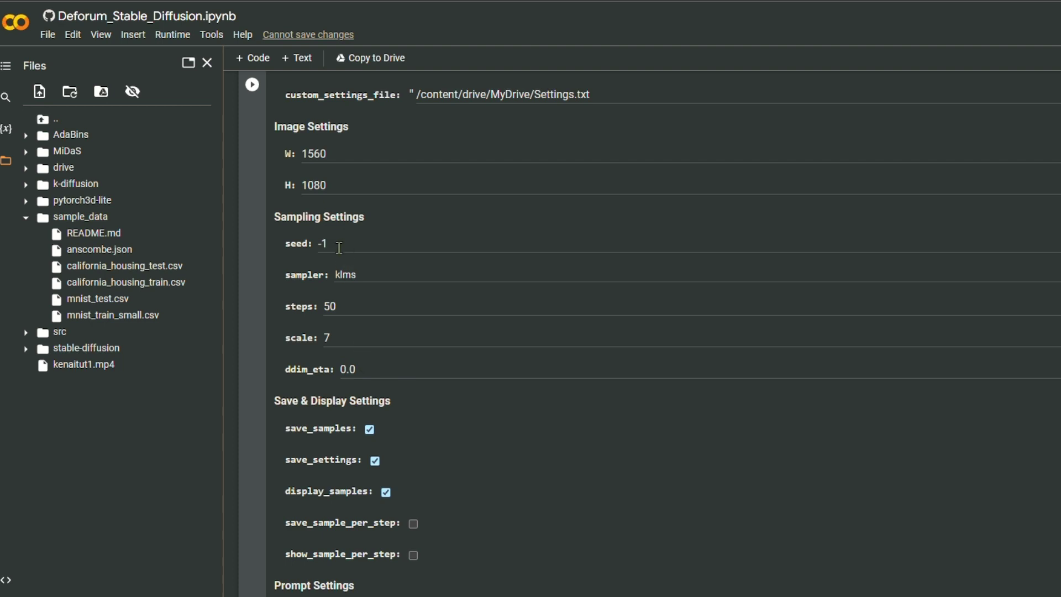
pyautogui.scroll(-9, 469, 438)
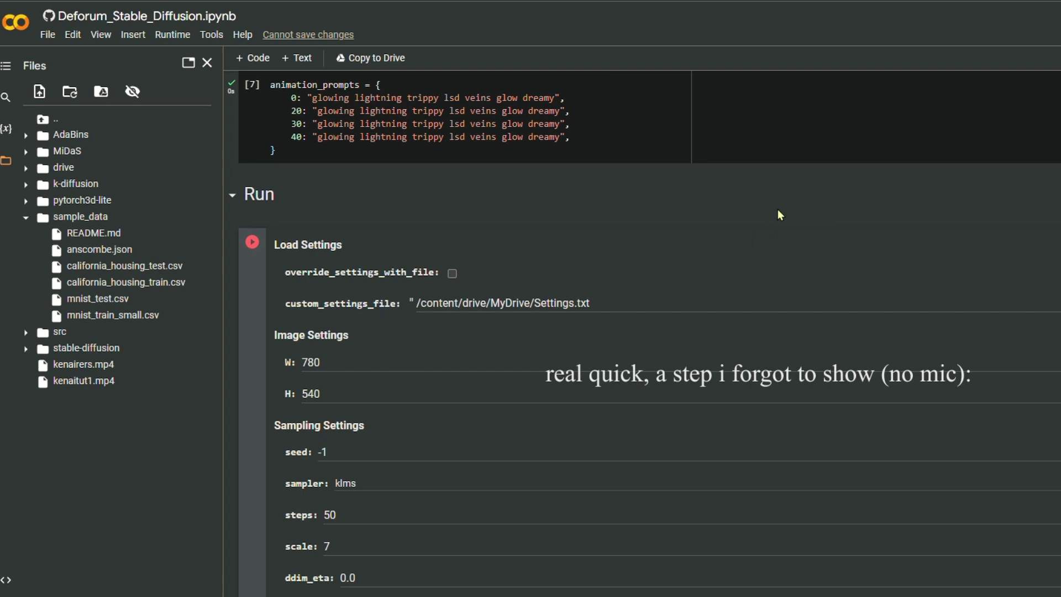
# - Set the Batch Settings seed_behavior to fixed
pyautogui.scroll(-7, 420, 375)
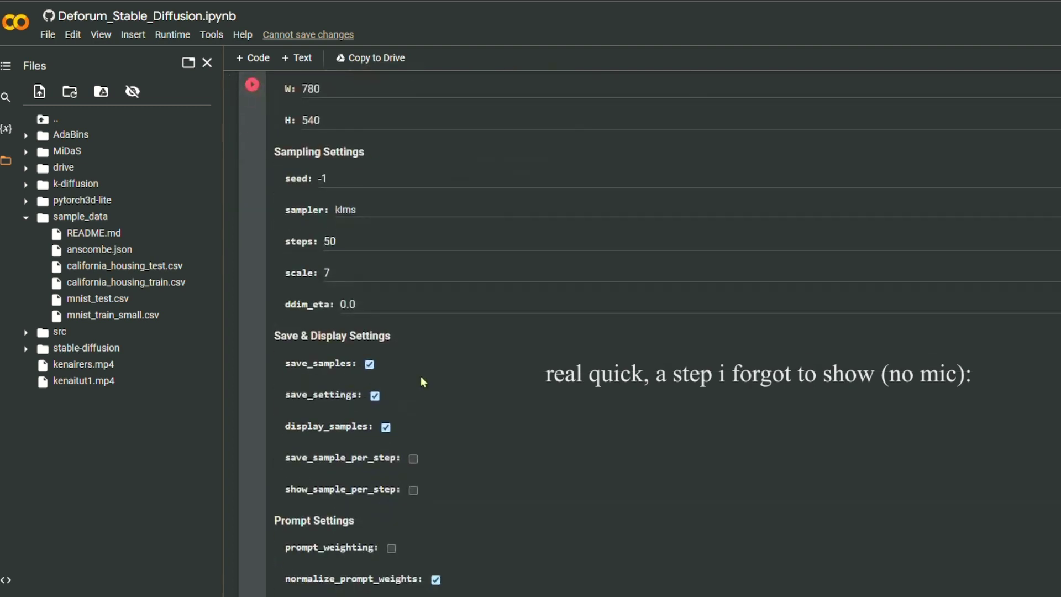
pyautogui.scroll(-3, 424, 415)
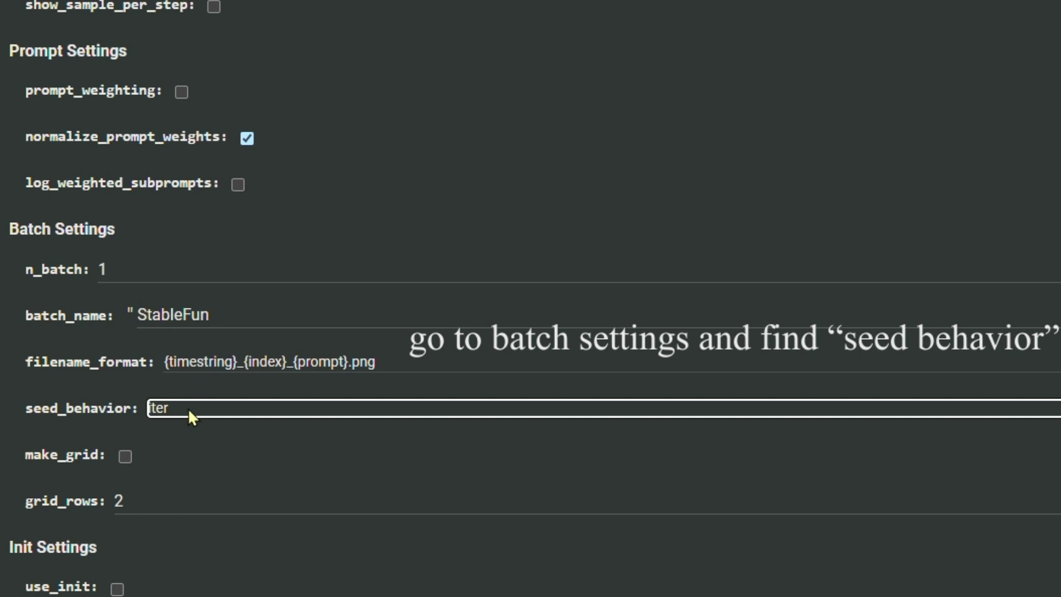
pyautogui.click(188, 446)
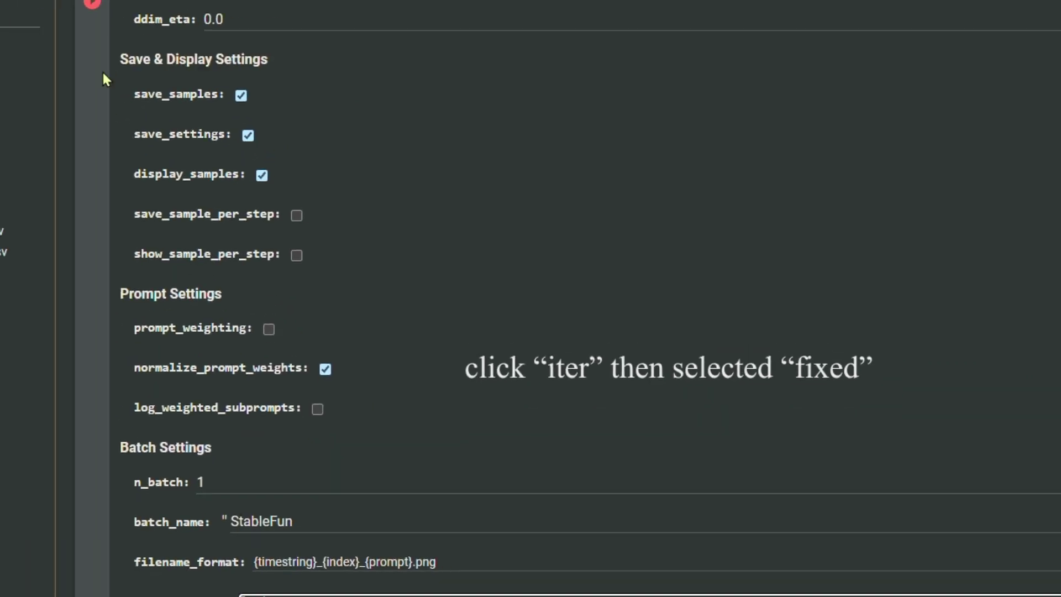
# - Change the Init Settings strength from 0.0 to .4
pyautogui.scroll(-2, 393, 445)
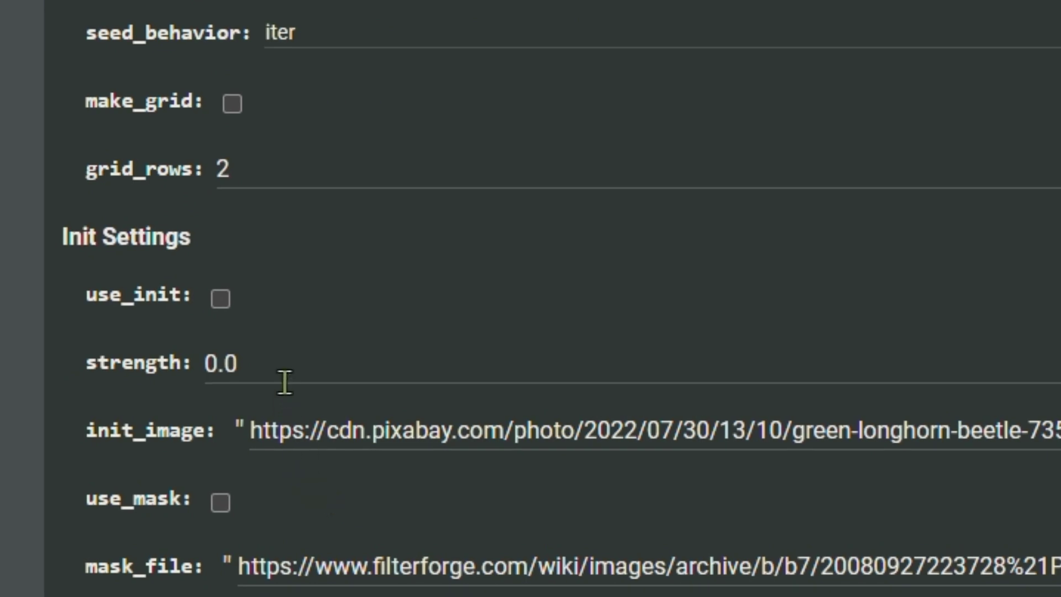
pyautogui.click(282, 379)
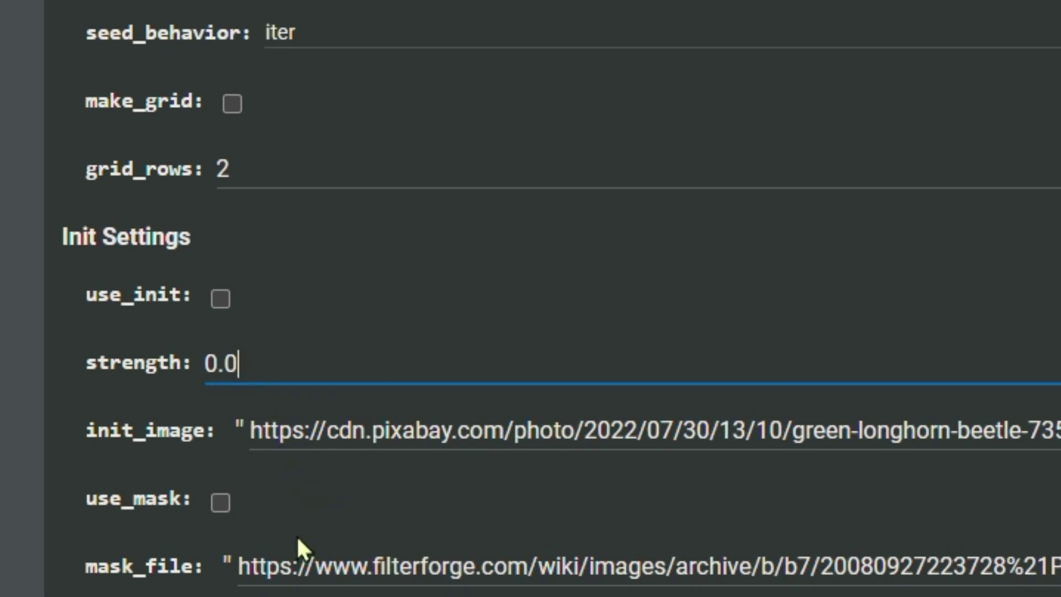
pyautogui.press('BackSpace')
pyautogui.press('BackSpace')
pyautogui.press('BackSpace')
pyautogui.write('.')
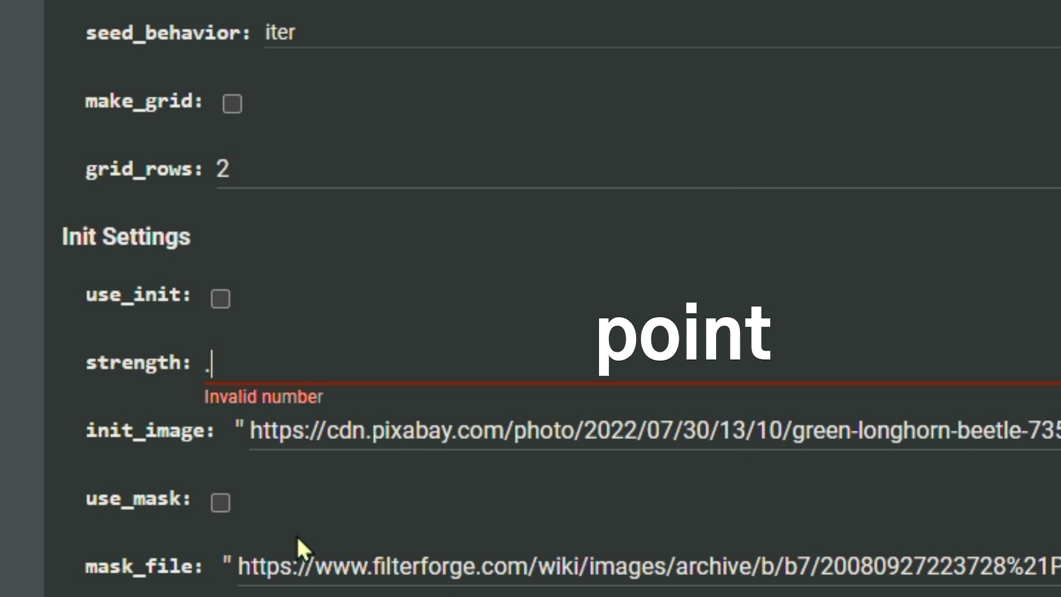
pyautogui.write('4')
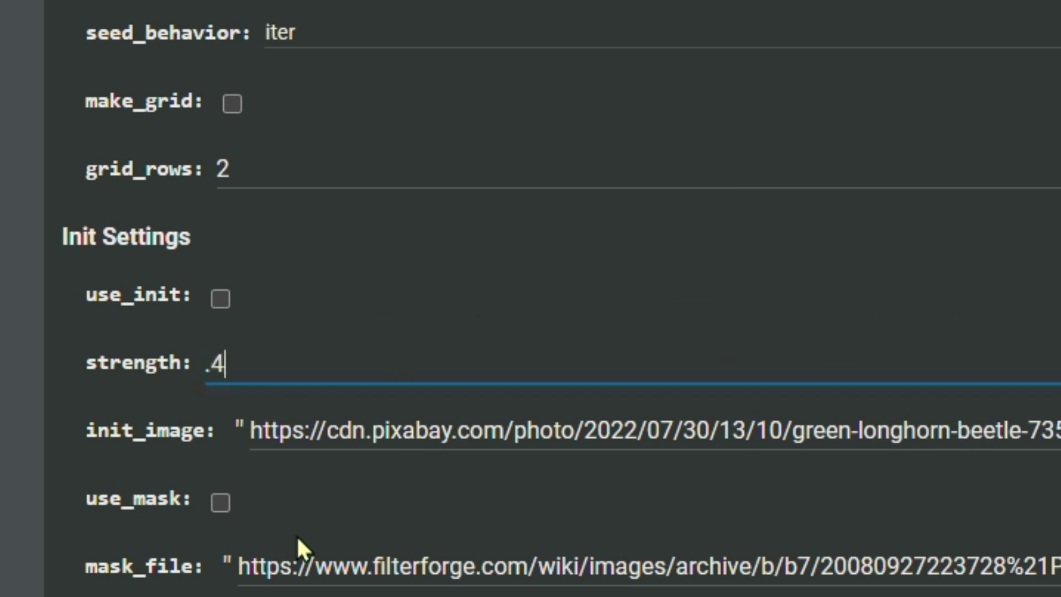
pyautogui.click(337, 289)
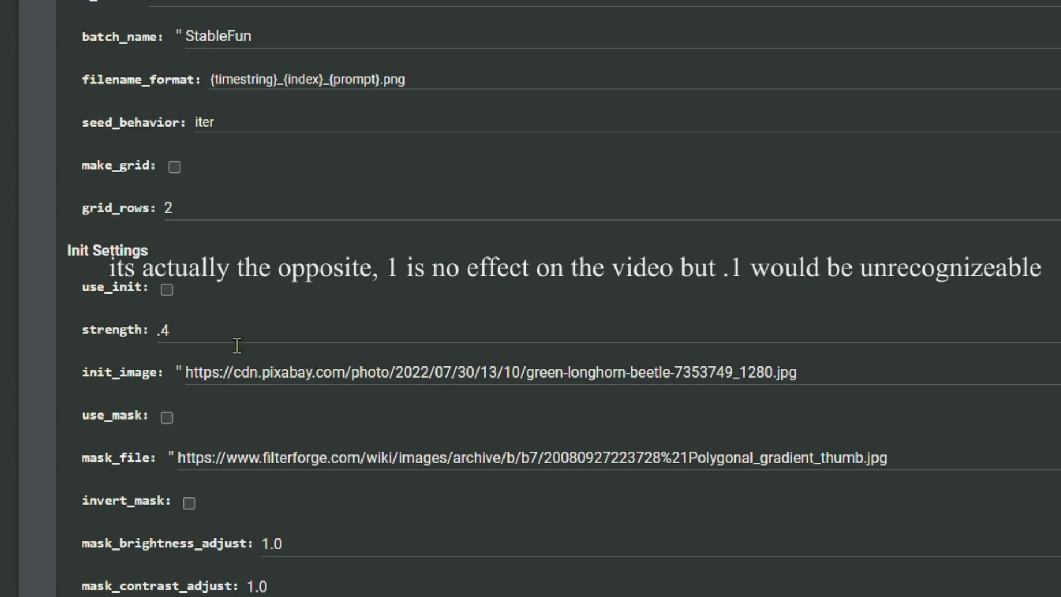
pyautogui.scroll(-2, 188, 350)
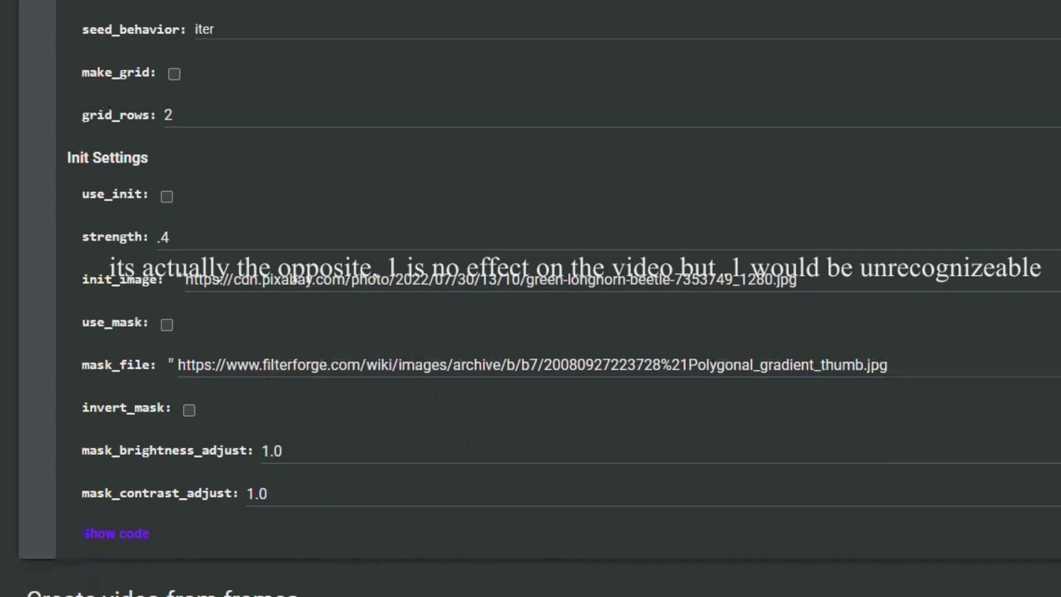
pyautogui.scroll(1, 286, 296)
pyautogui.scroll(20, 251, 369)
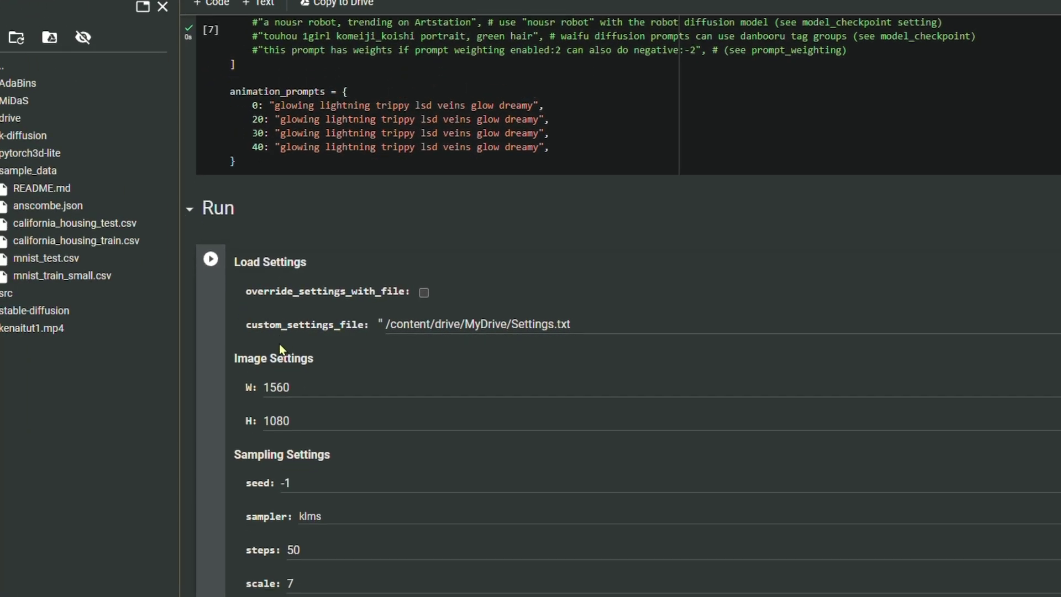
pyautogui.scroll(-3, 281, 349)
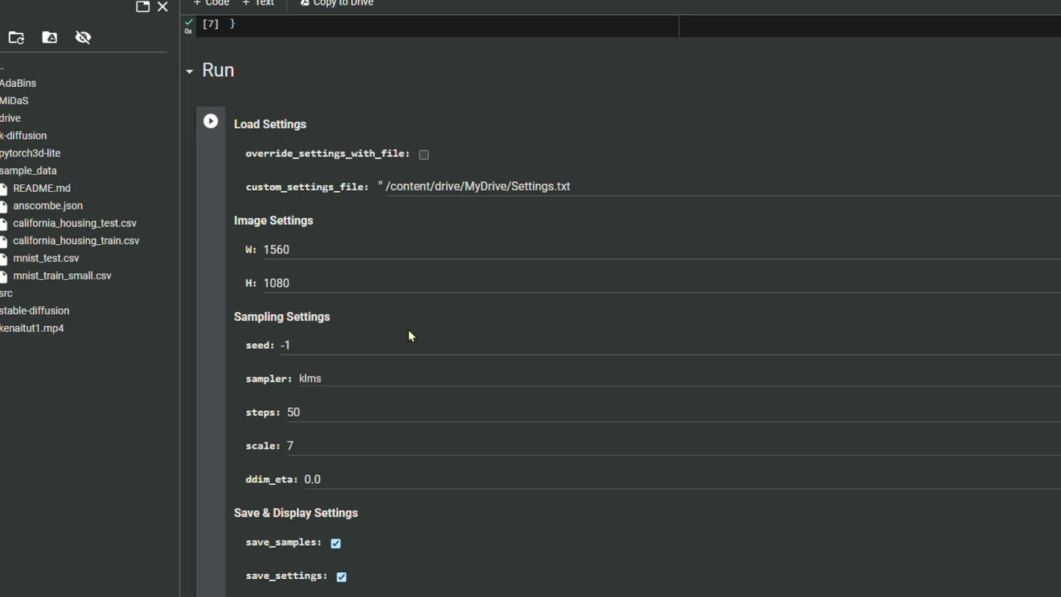
# - Follow the Deforum render output up to frame 16 of 1003, where it's interrupted
pyautogui.scroll(-5, 411, 334)
pyautogui.scroll(6, 412, 336)
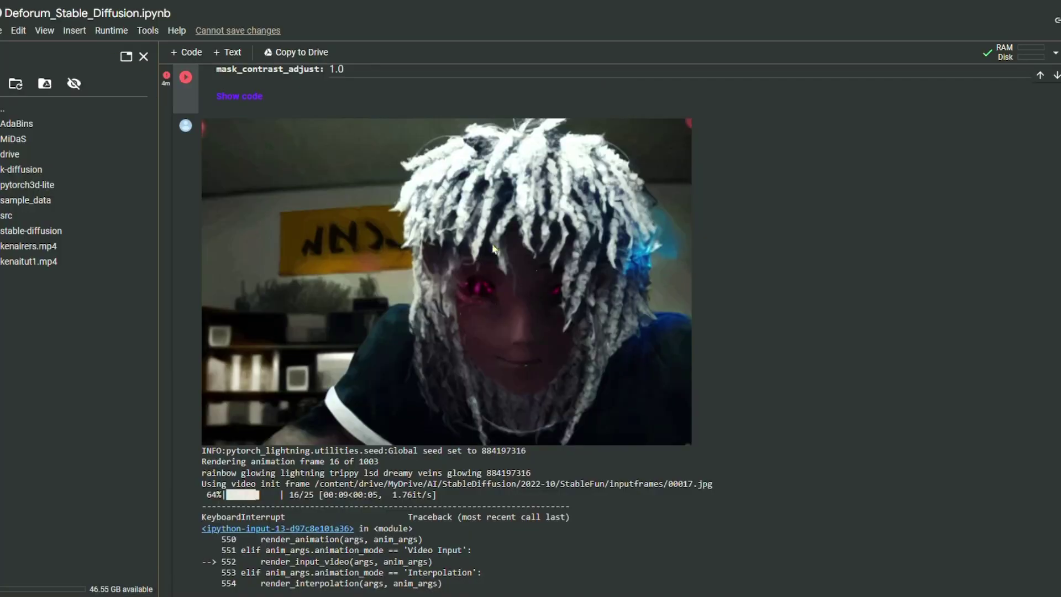
pyautogui.scroll(2, 585, 310)
pyautogui.scroll(-1, 478, 340)
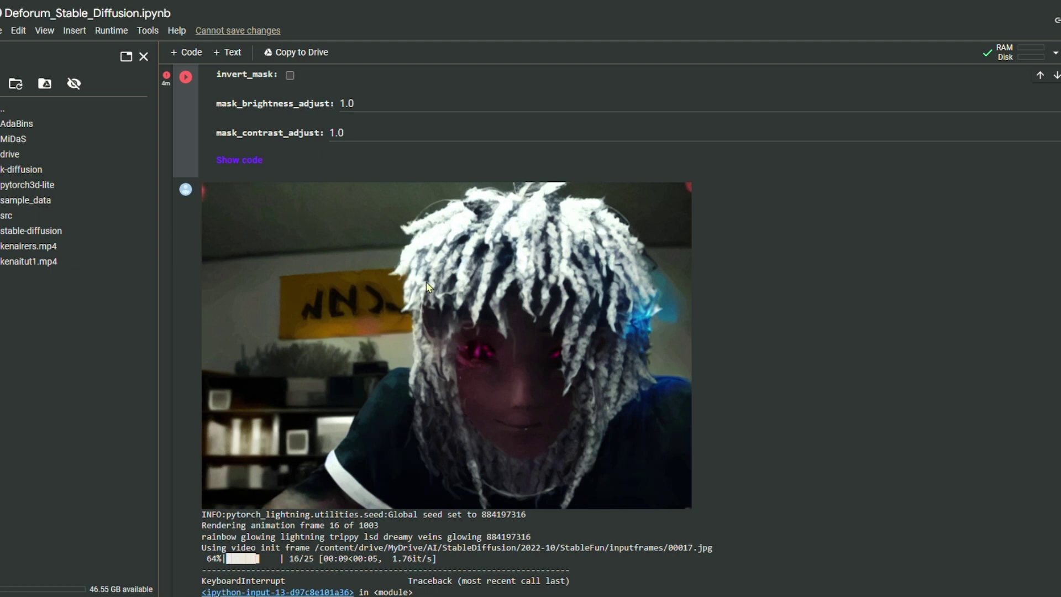
pyautogui.scroll(2, 505, 310)
pyautogui.scroll(-1, 476, 328)
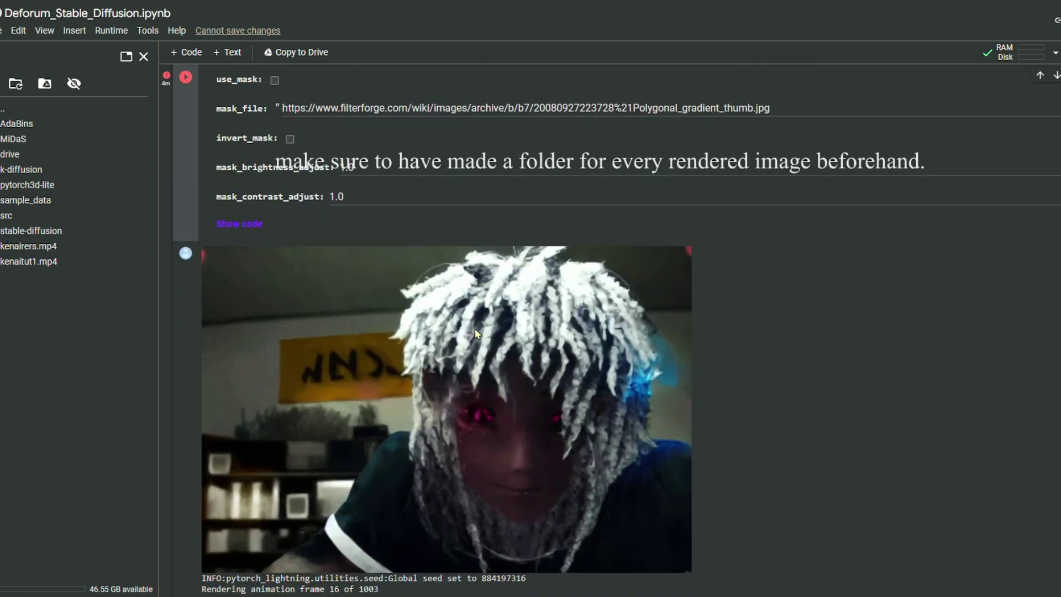
pyautogui.scroll(-1, 621, 380)
pyautogui.scroll(1, 595, 367)
pyautogui.scroll(-5, 431, 387)
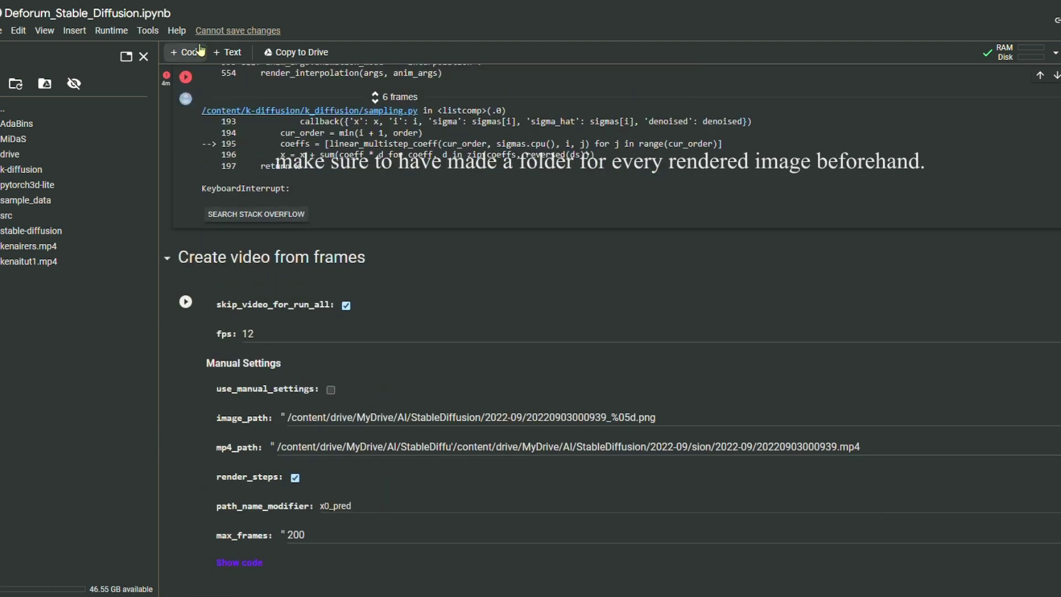
# - In Drive's Recent view, select all 34 rendered frames starting from 00020.jpg
pyautogui.click(146, 3)
pyautogui.scroll(1, 507, 190)
pyautogui.scroll(-9, 435, 302)
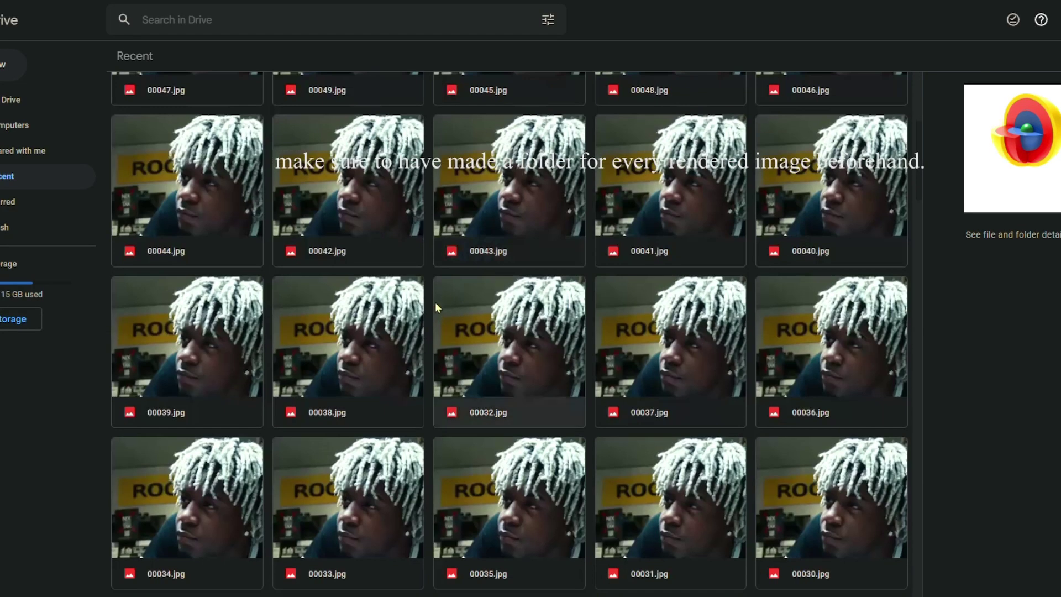
pyautogui.scroll(-6, 563, 298)
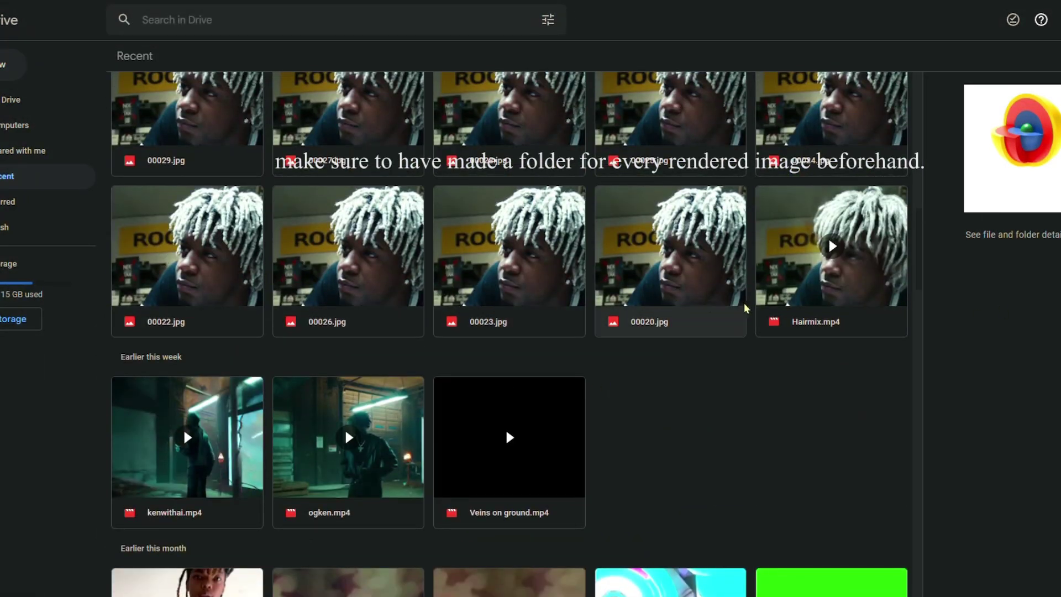
pyautogui.click(660, 269)
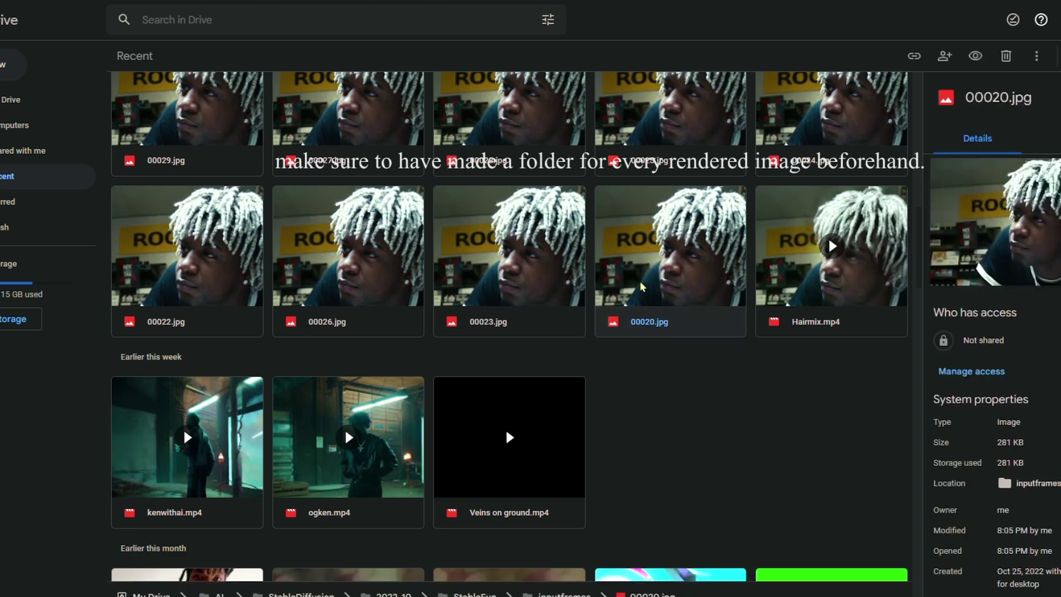
pyautogui.scroll(10, 625, 278)
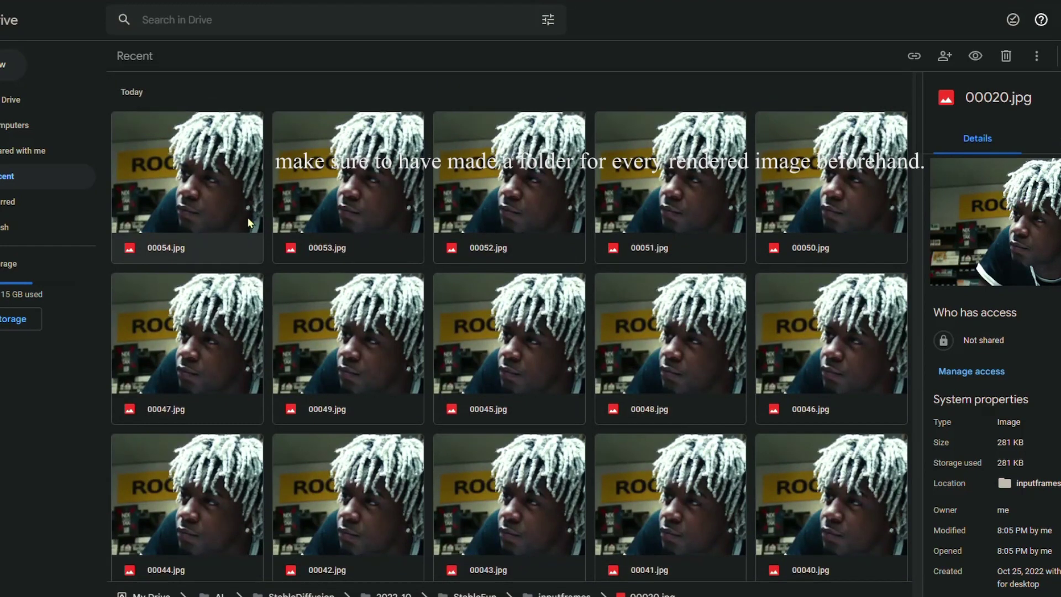
pyautogui.keyDown('shift'); pyautogui.click(215, 203); pyautogui.keyUp('shift')
# - Download the 34 selected frames together as a zip archive
pyautogui.scroll(-17, 569, 296)
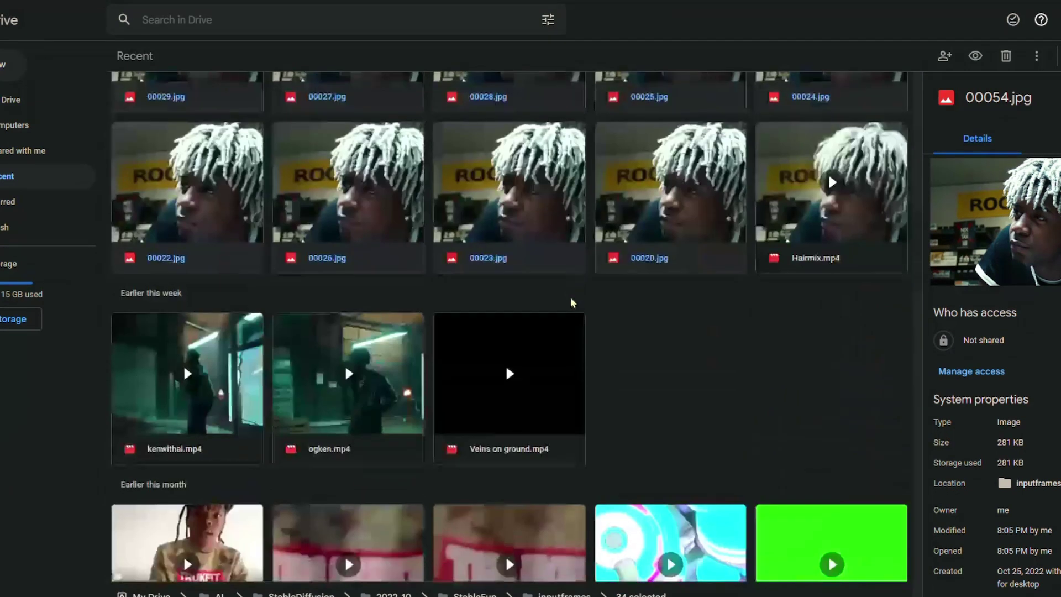
pyautogui.scroll(5, 571, 296)
pyautogui.scroll(8, 585, 304)
pyautogui.rightClick(483, 220)
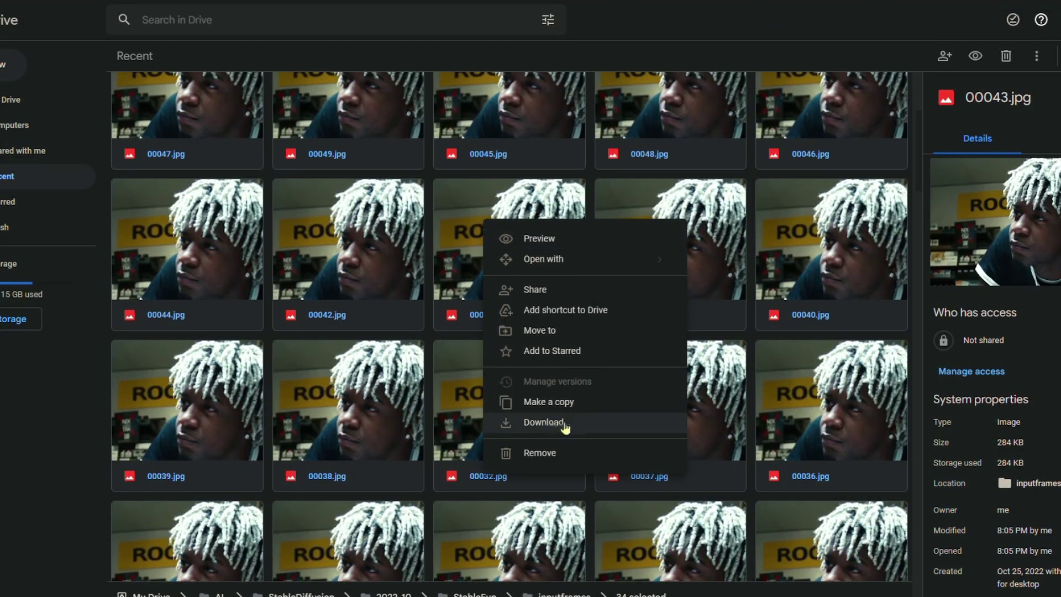
pyautogui.click(590, 432)
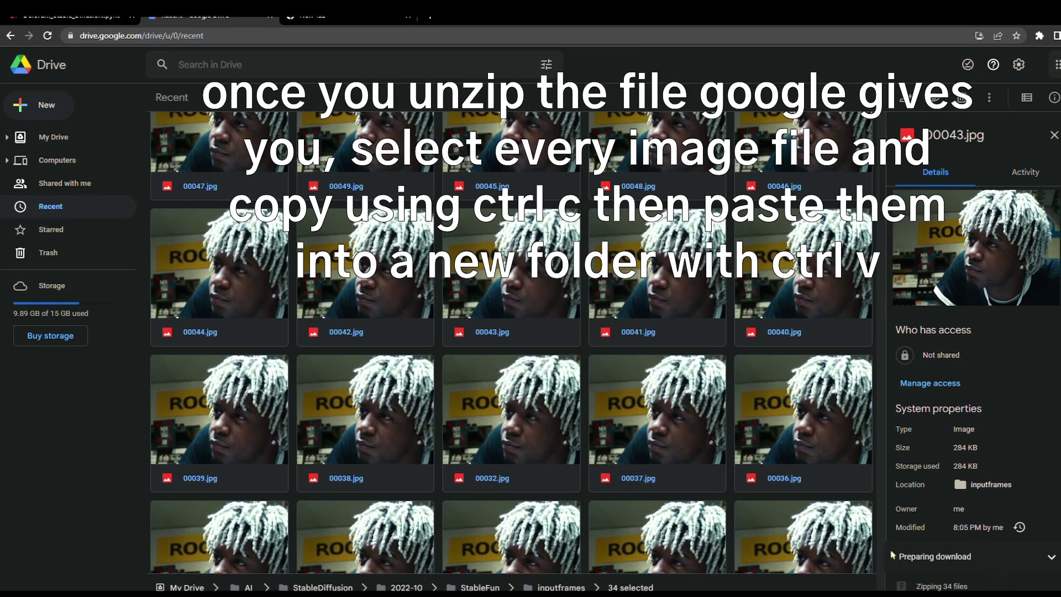
# - Open the finished drive-download zip of the 34 frames from the download shelf
pyautogui.scroll(2, 475, 287)
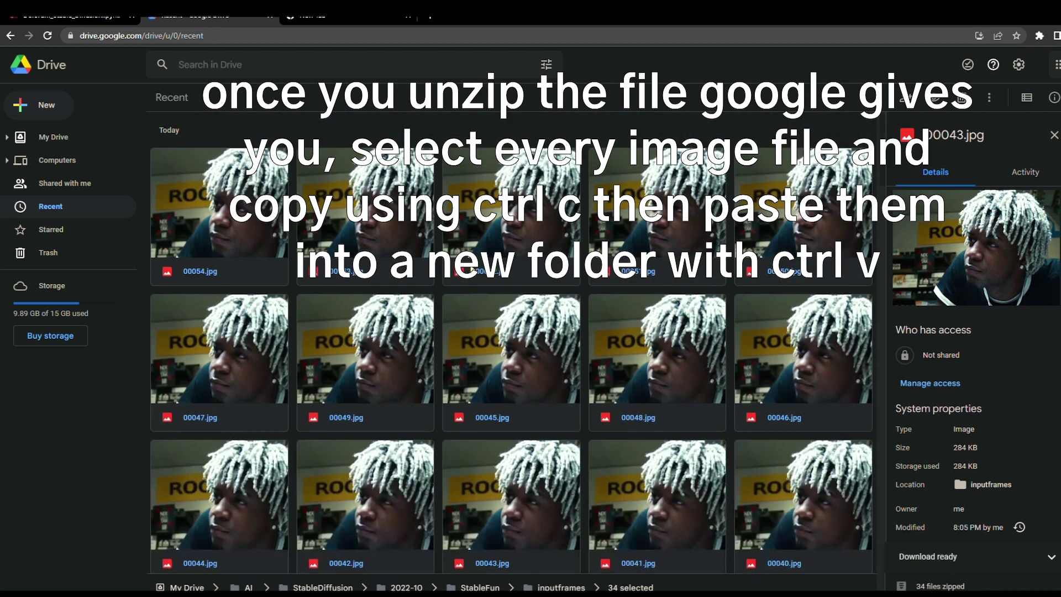
pyautogui.scroll(2, 259, 260)
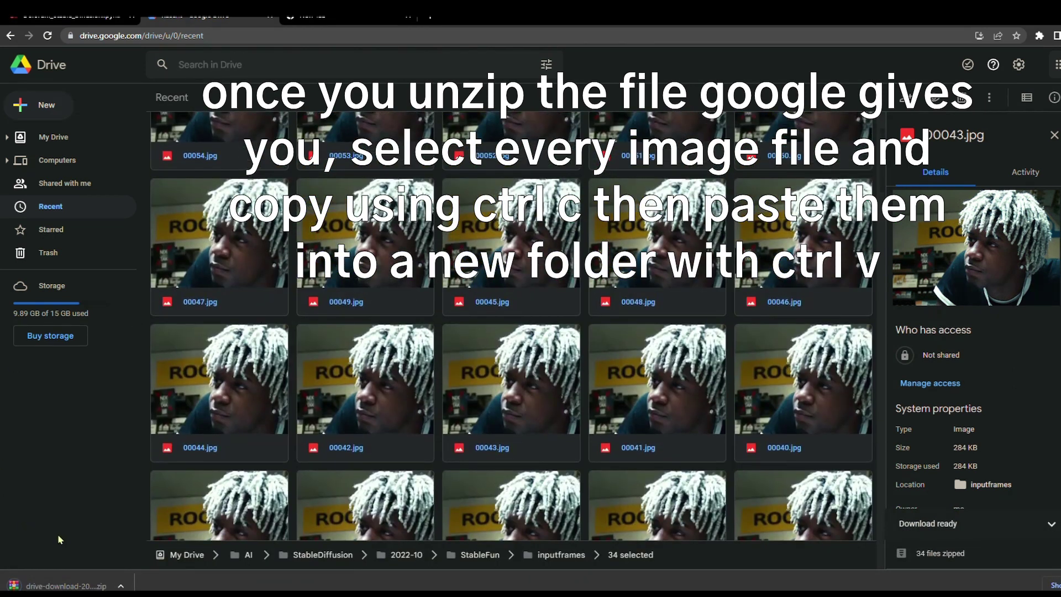
pyautogui.click(63, 585)
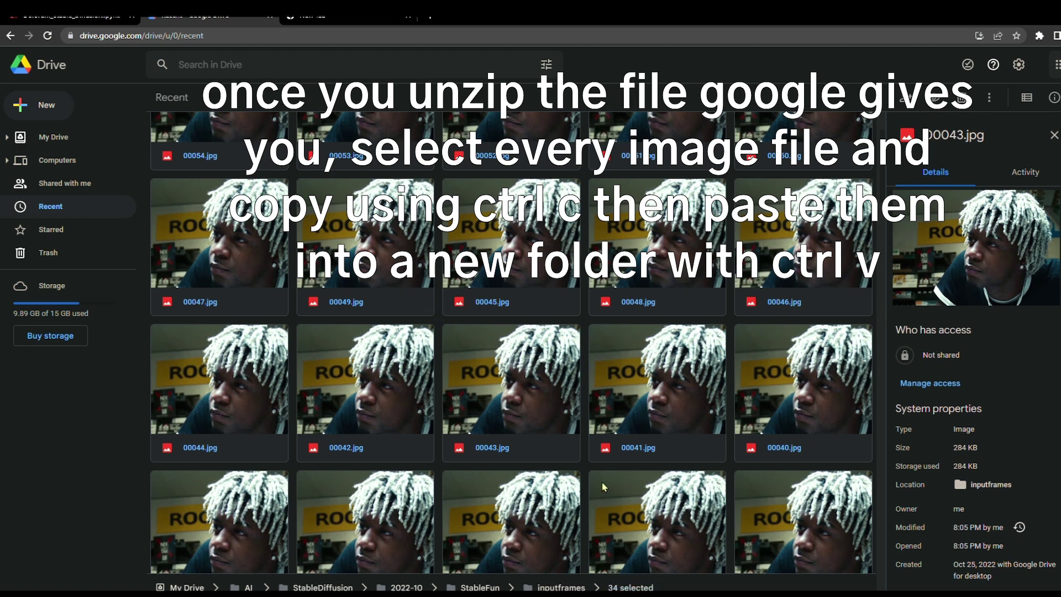
pyautogui.scroll(-8, 369, 338)
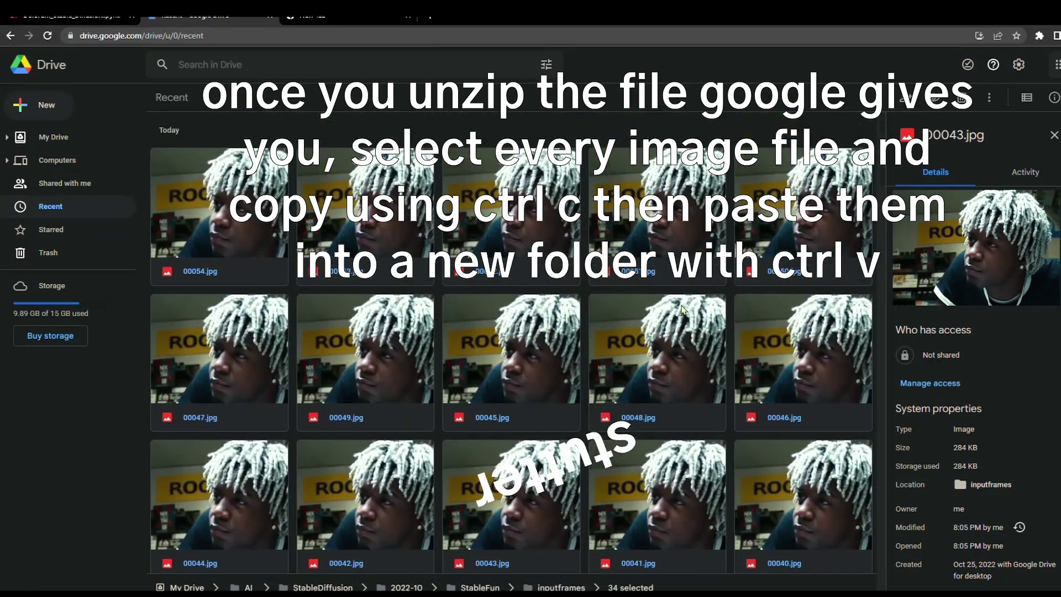
pyautogui.scroll(-3, 440, 274)
pyautogui.scroll(2, 440, 275)
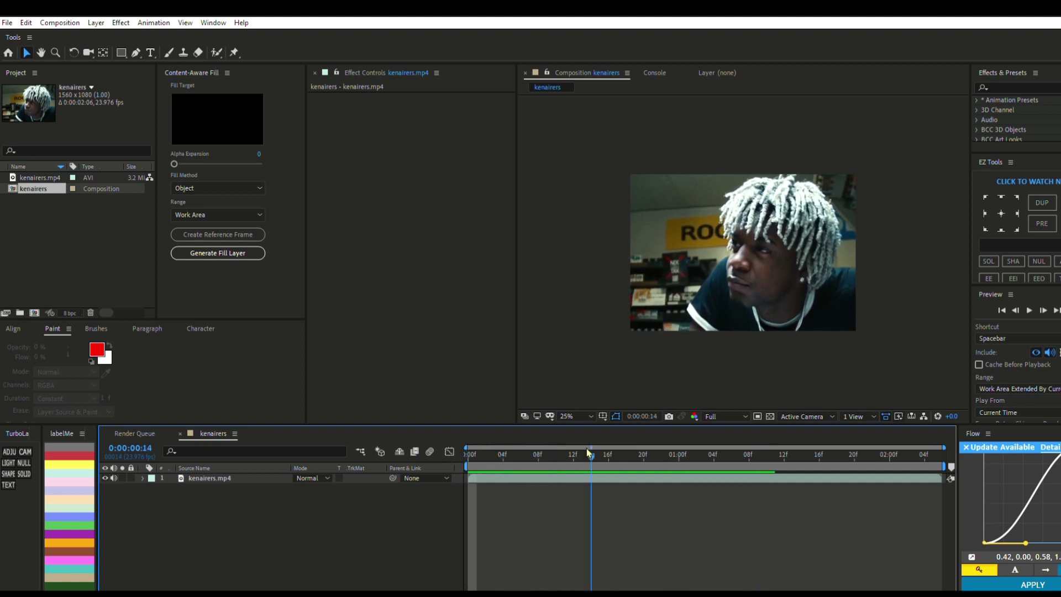
# - Import all PNG frames from the kennewwwai folder in Downloads into the project
pyautogui.press('space')
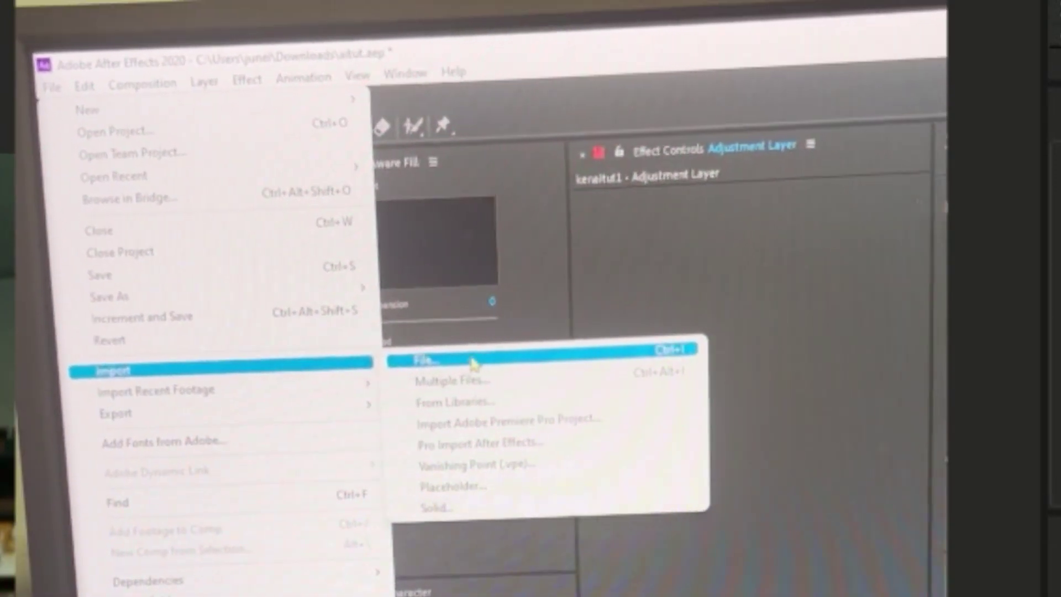
pyautogui.click(469, 367)
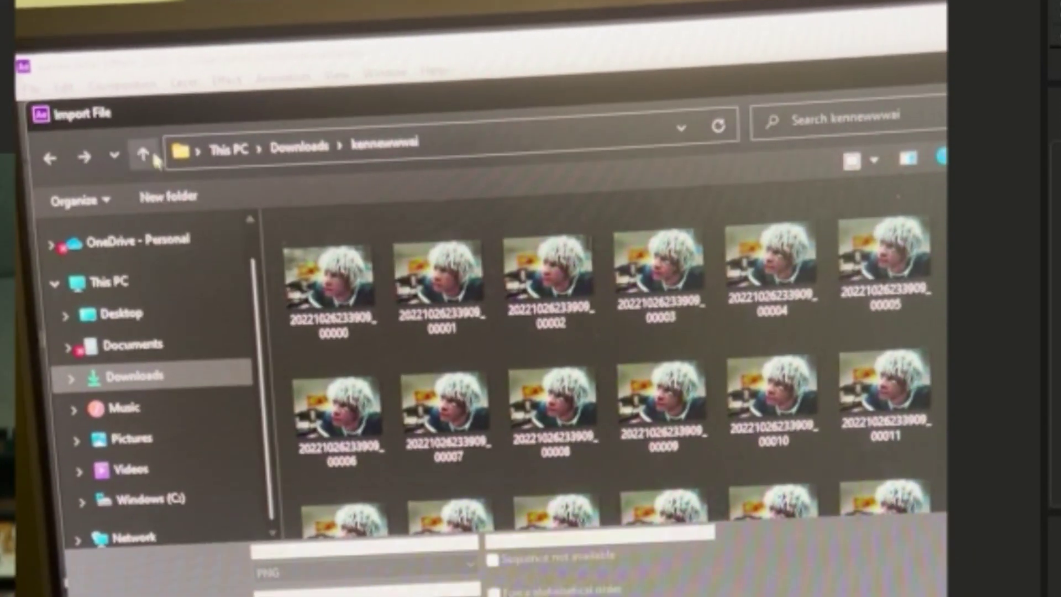
pyautogui.click(155, 160)
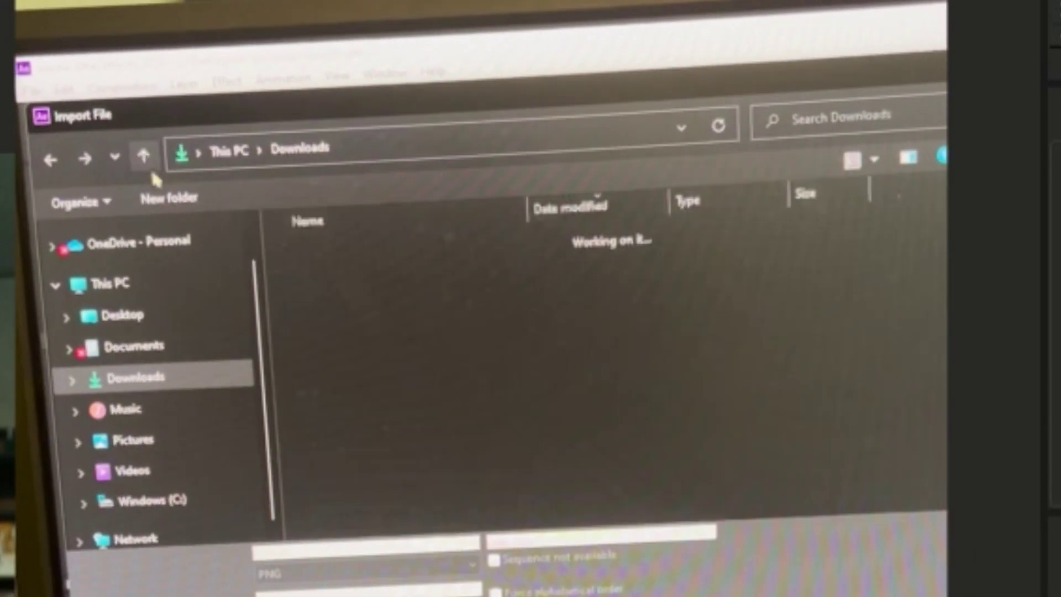
pyautogui.scroll(-2, 420, 442)
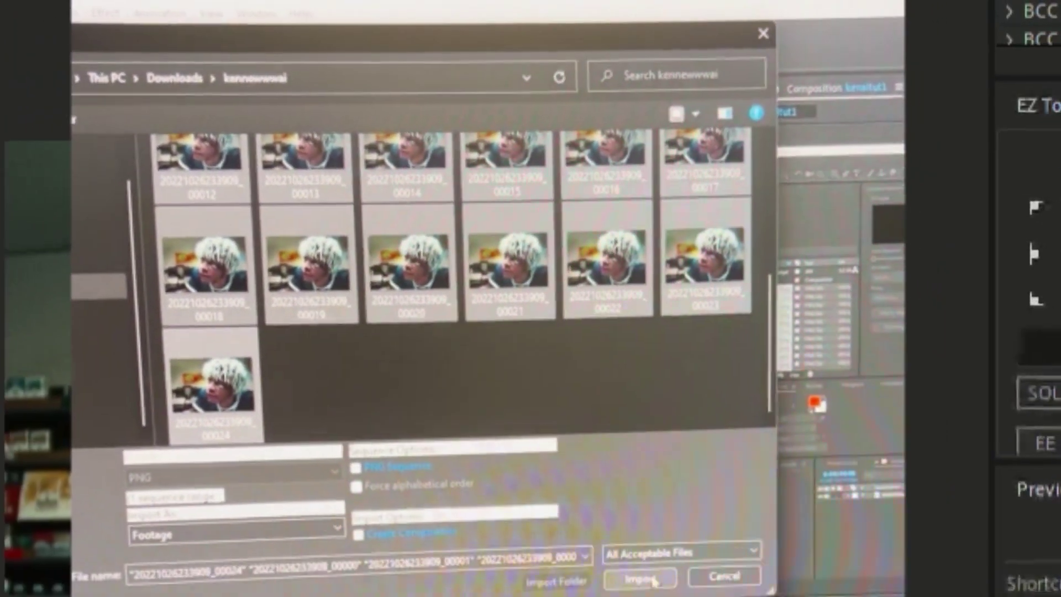
pyautogui.click(641, 577)
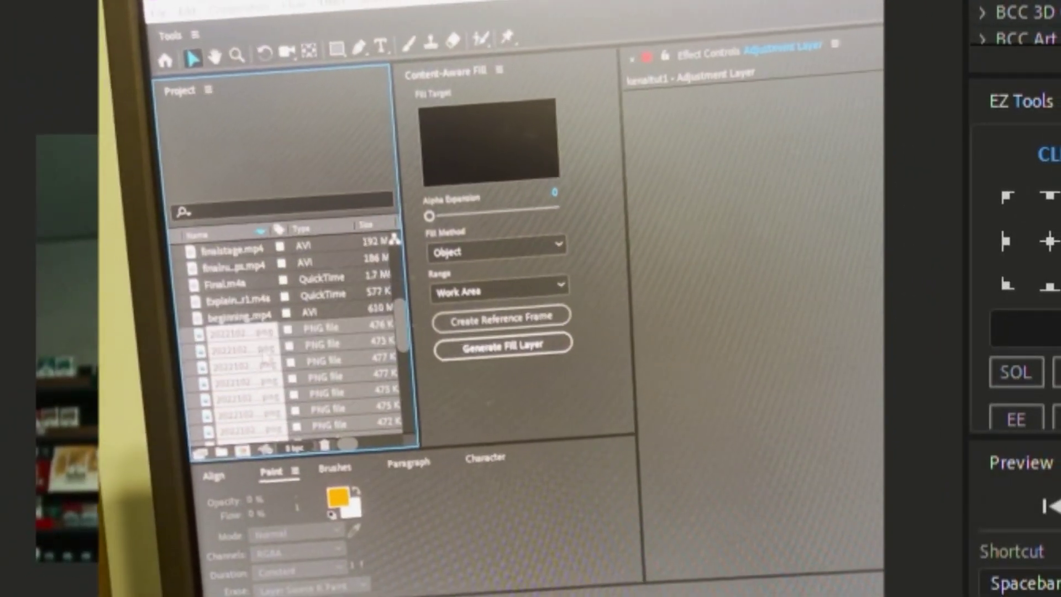
# - Precompose the PNG frame layers into Pre-comp 1, preview it, and return to kenairers
pyautogui.scroll(-2, 267, 360)
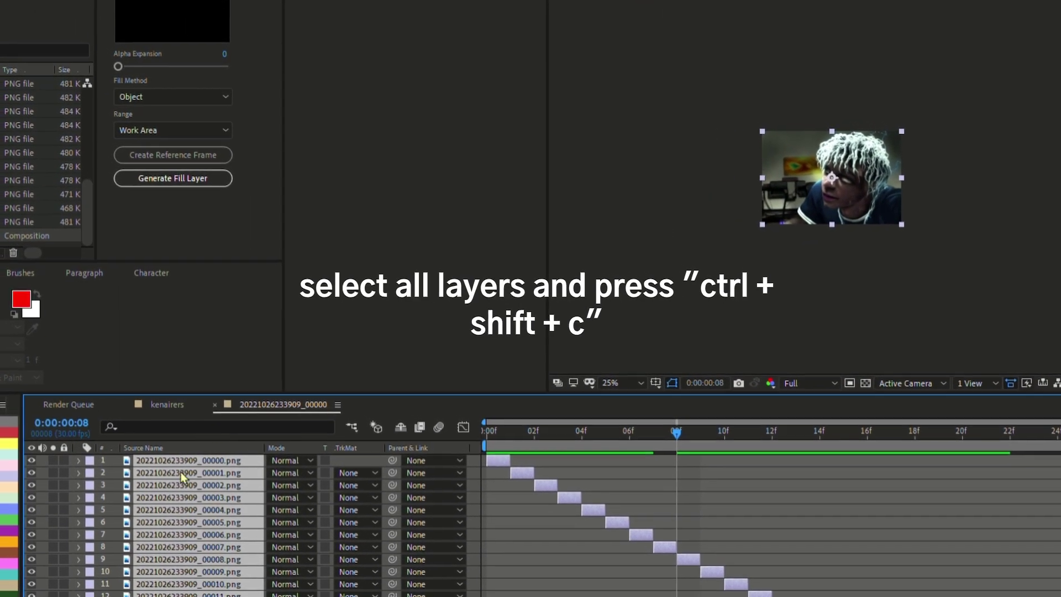
pyautogui.hotkey('ctrl', 'shift', 'c')
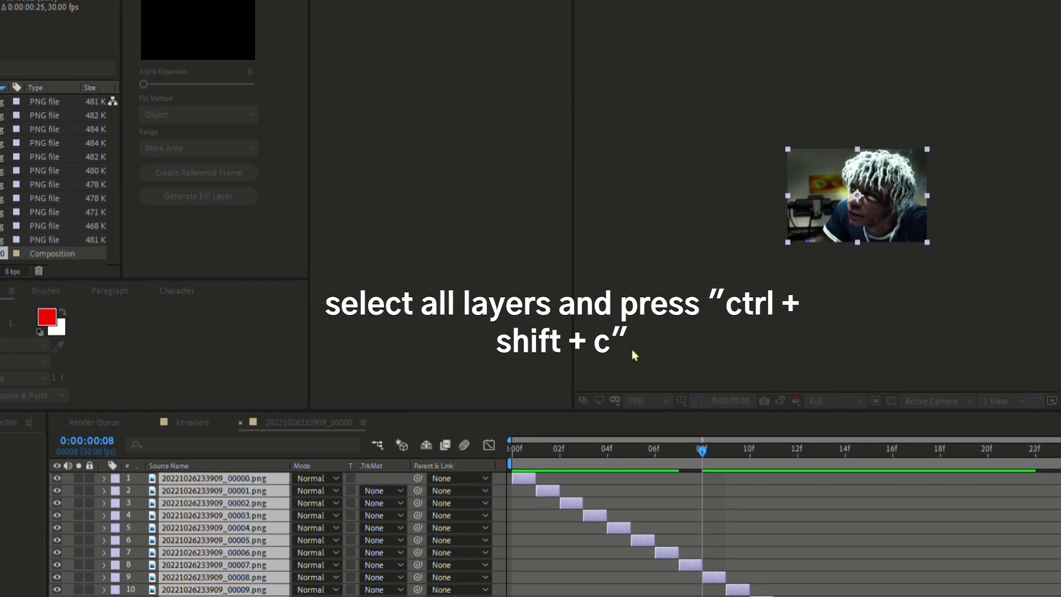
pyautogui.press('Return')
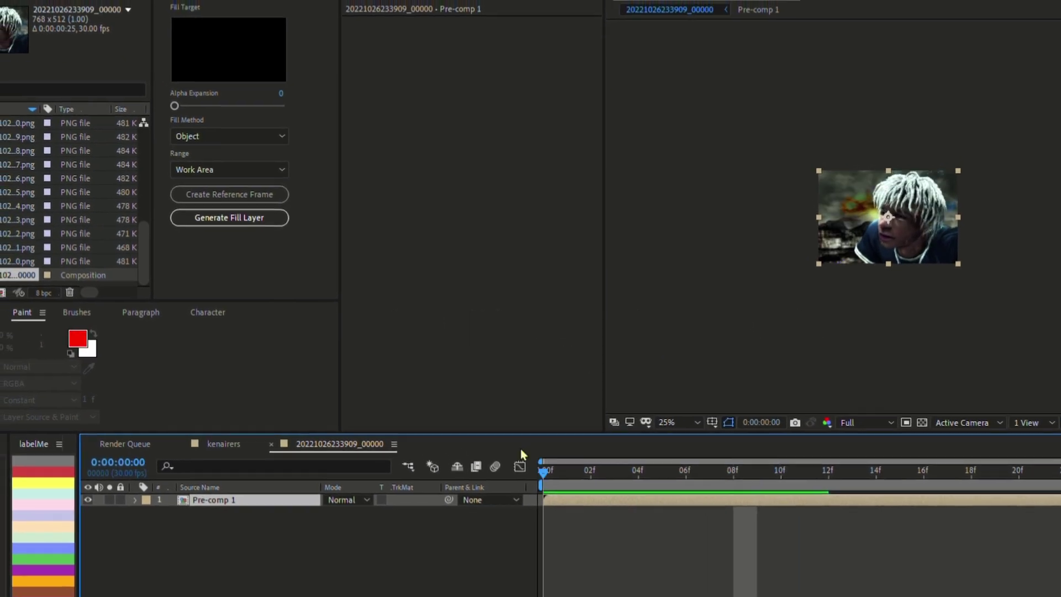
pyautogui.moveTo(758, 469); pyautogui.dragTo(779, 449)
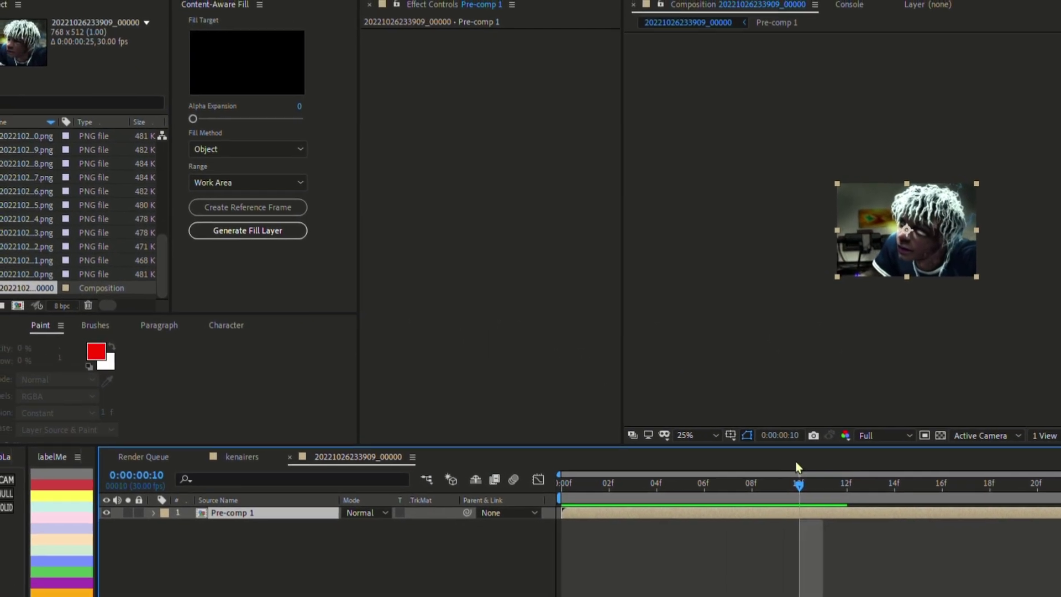
pyautogui.click(242, 456)
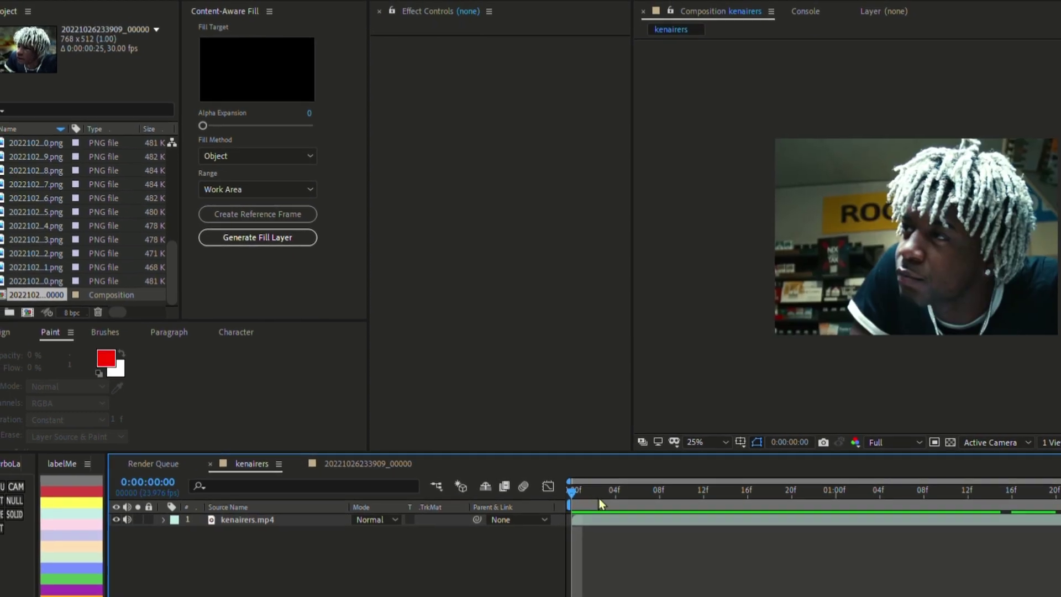
# - Paste Pre-comp 1 above kenairers.mp4, fit it to the comp, and trim it to end near 20f
pyautogui.hotkey('ctrl', 'v')
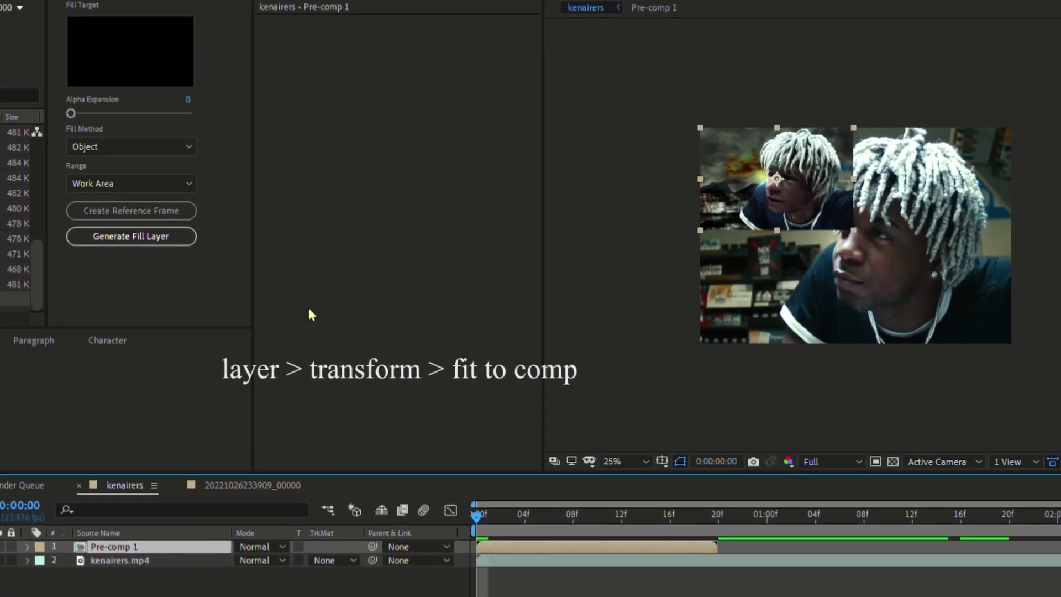
pyautogui.hotkey('ctrl', 'alt', 'f')
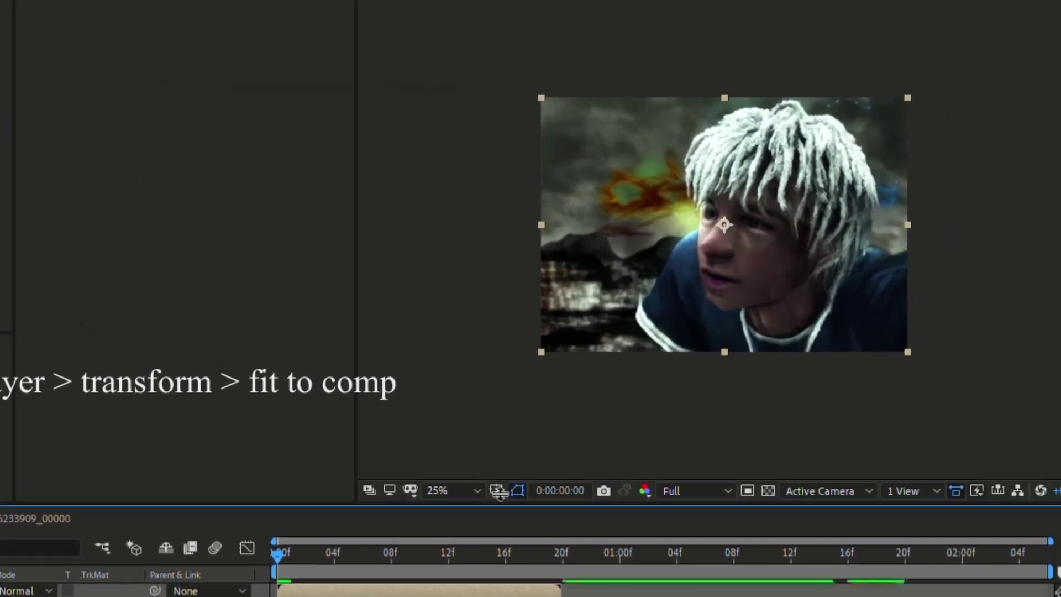
pyautogui.moveTo(323, 570); pyautogui.dragTo(514, 552)
pyautogui.moveTo(1025, 584); pyautogui.dragTo(546, 584)
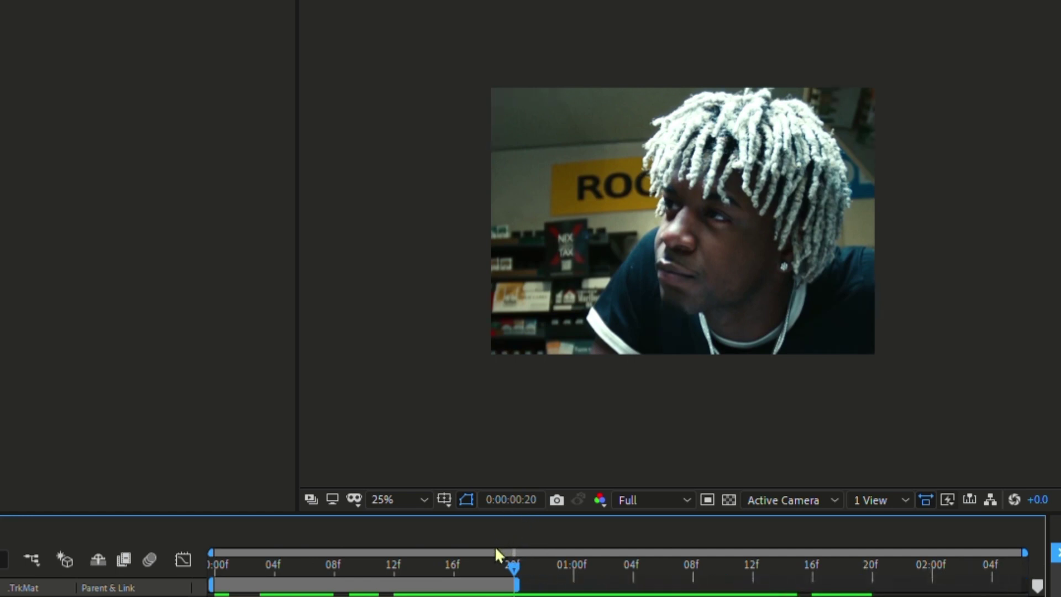
pyautogui.moveTo(497, 553); pyautogui.dragTo(213, 556)
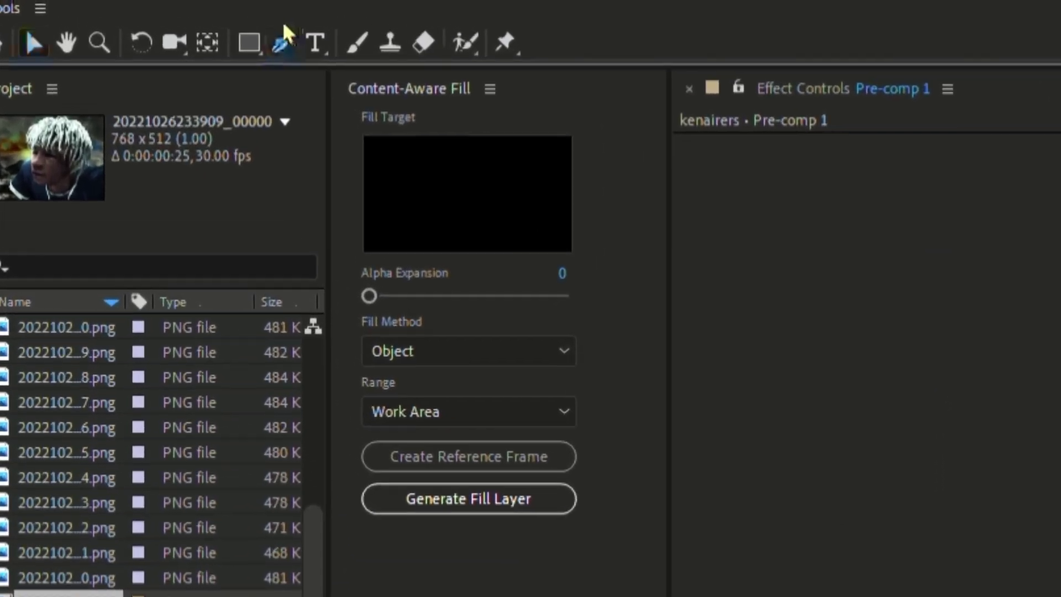
# - Draw a Pen mask around the hair on Pre-comp 1 and feather its edge to 96 pixels
pyautogui.click(283, 41)
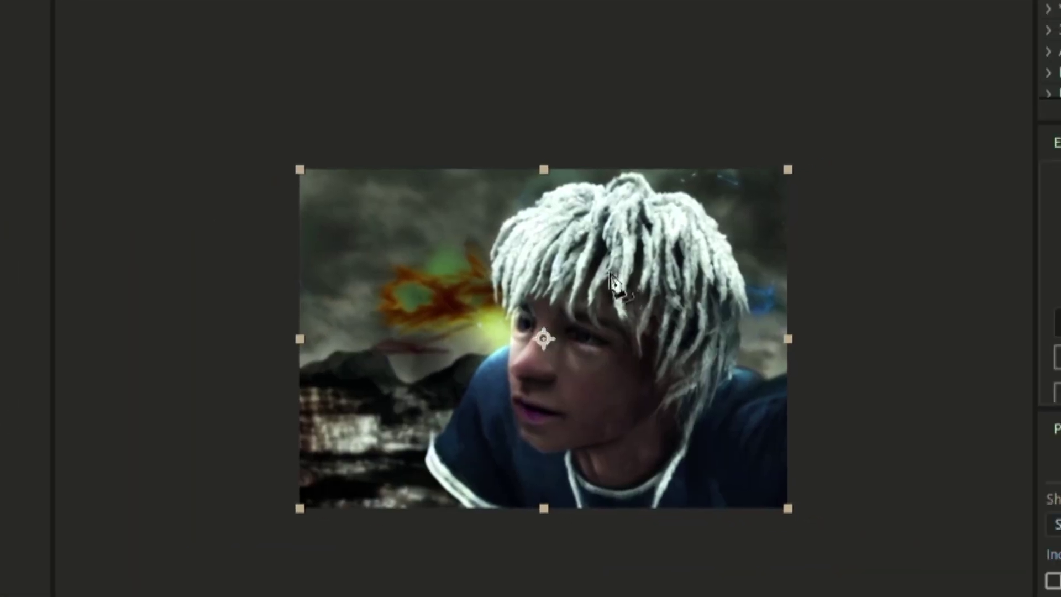
pyautogui.click(584, 346)
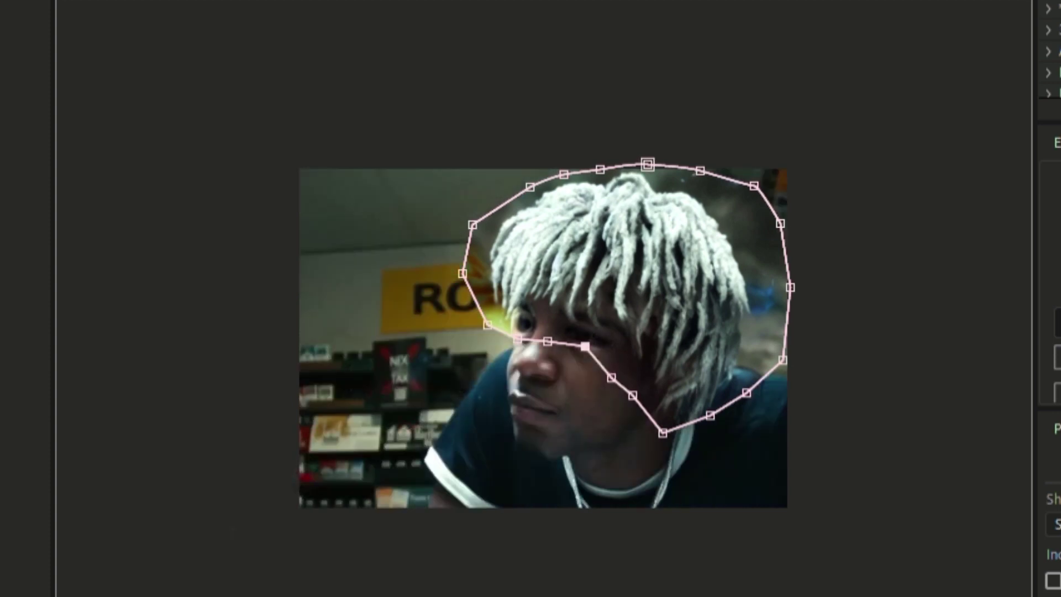
pyautogui.press('m')
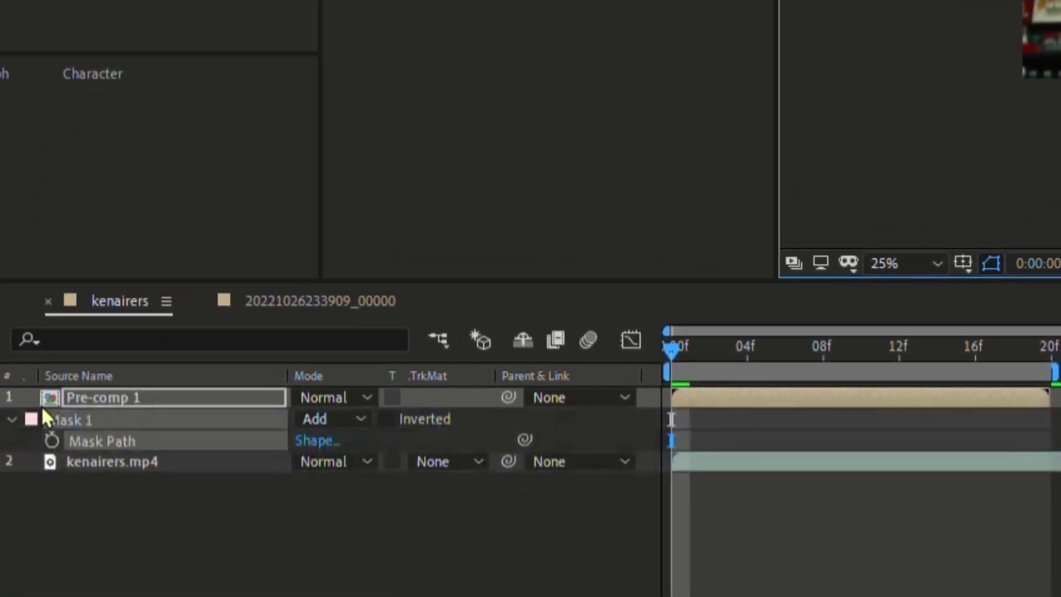
pyautogui.press('m')
pyautogui.press('m')
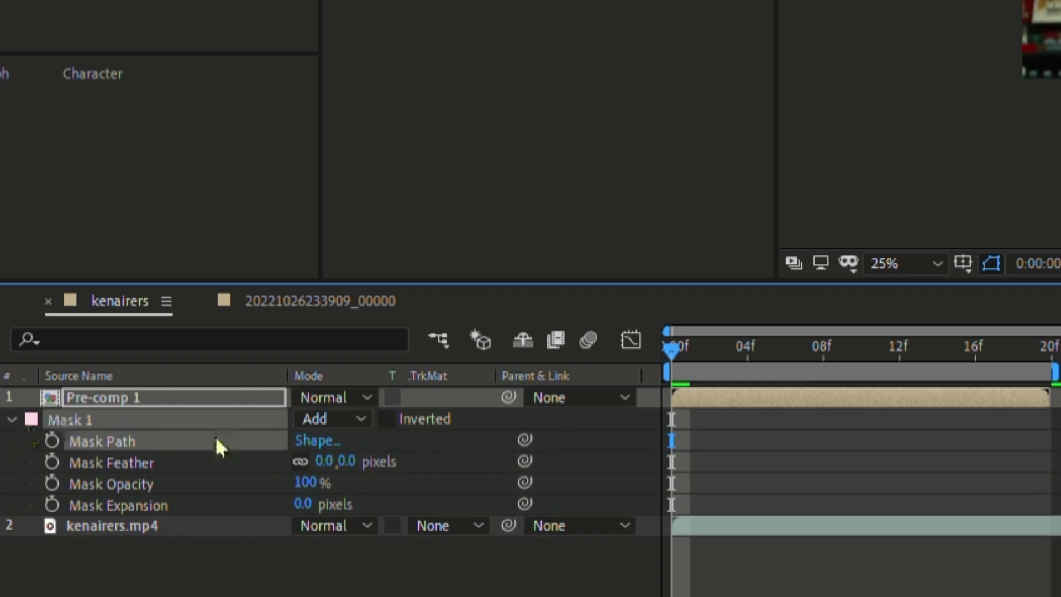
pyautogui.moveTo(360, 452); pyautogui.dragTo(474, 439)
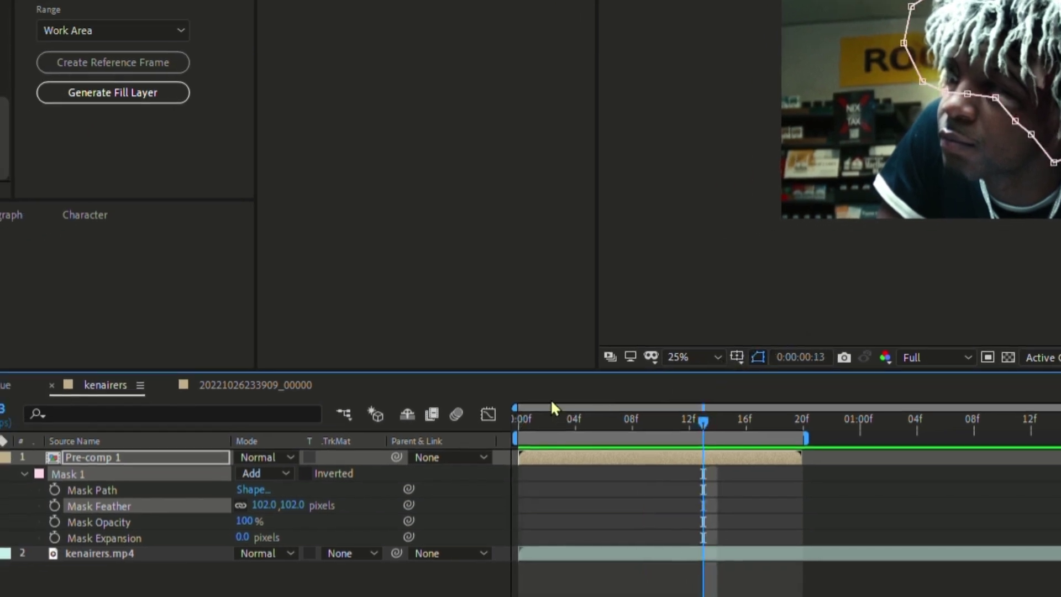
# - Set a Mask Path keyframe at frame 00f, then move to frame 09f
pyautogui.press('Home')
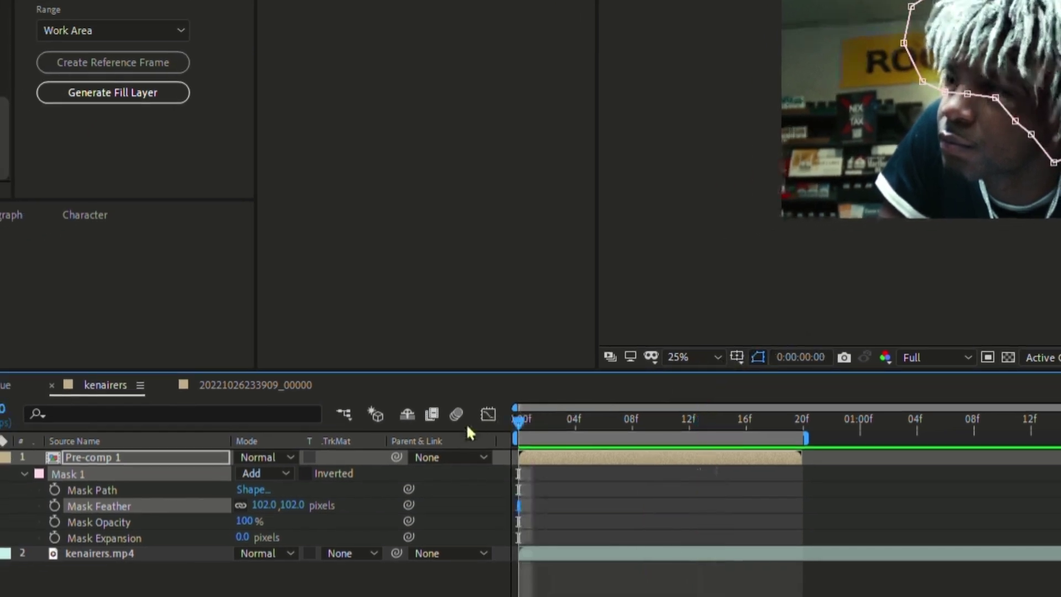
pyautogui.click(54, 489)
pyautogui.press('pagedown')
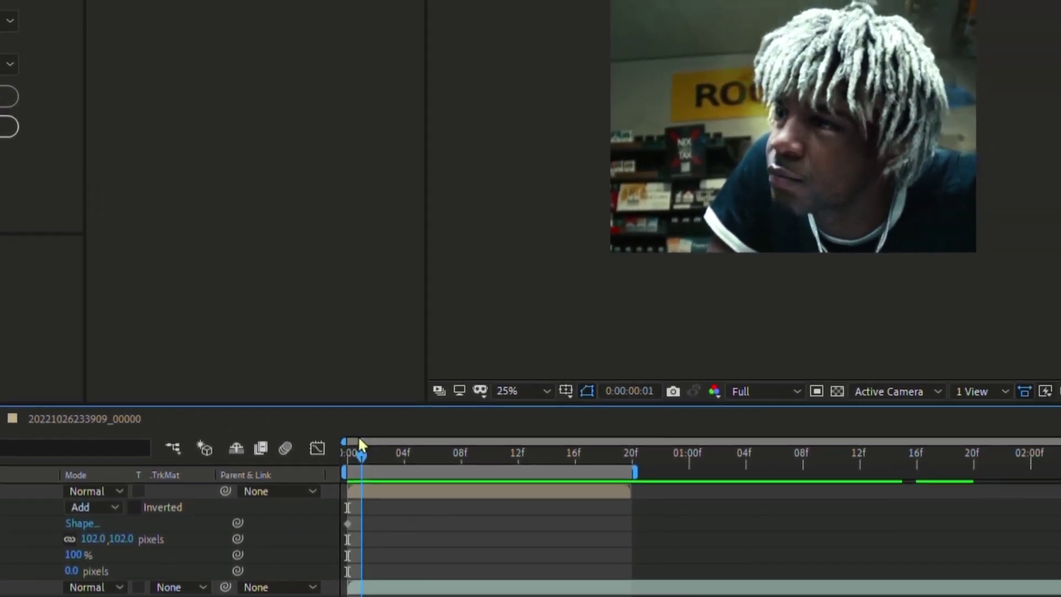
pyautogui.moveTo(359, 442); pyautogui.dragTo(476, 471)
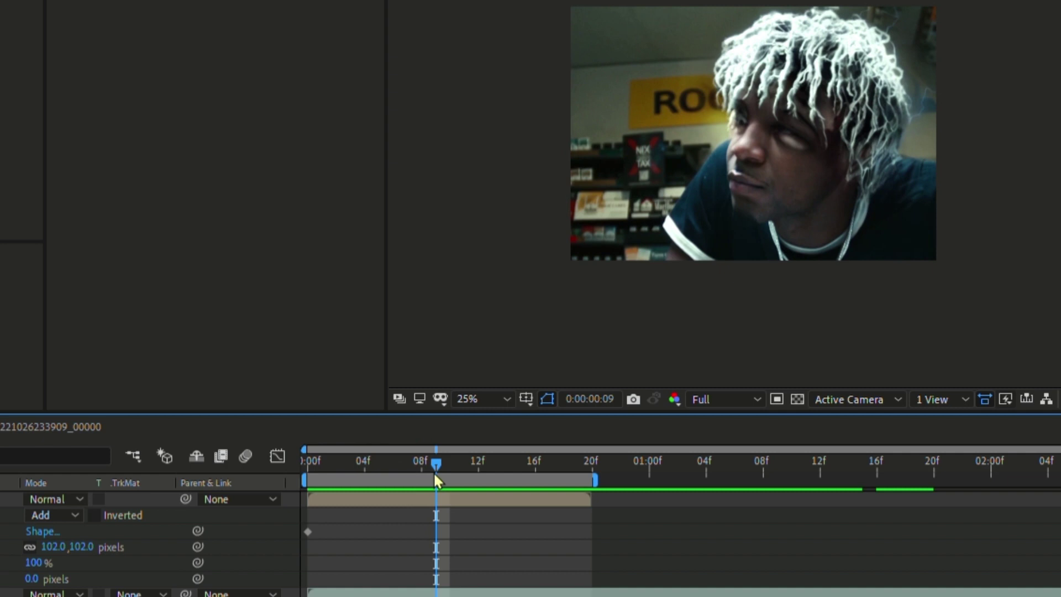
# - At 09f, drag the mask vertices onto the moved hair, add a point, and preview the animation
pyautogui.click(525, 499)
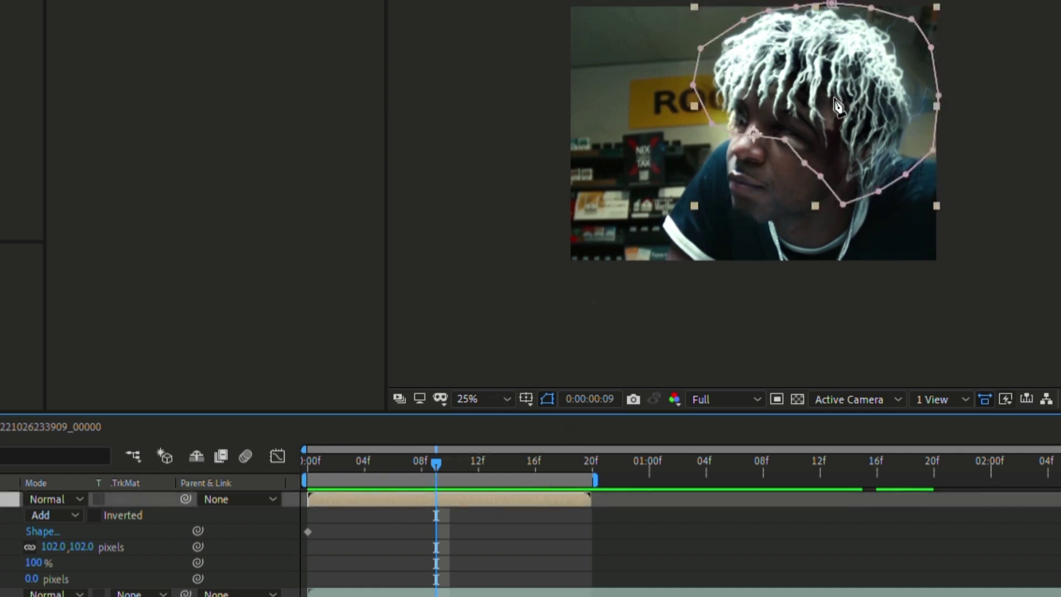
pyautogui.doubleClick(789, 126)
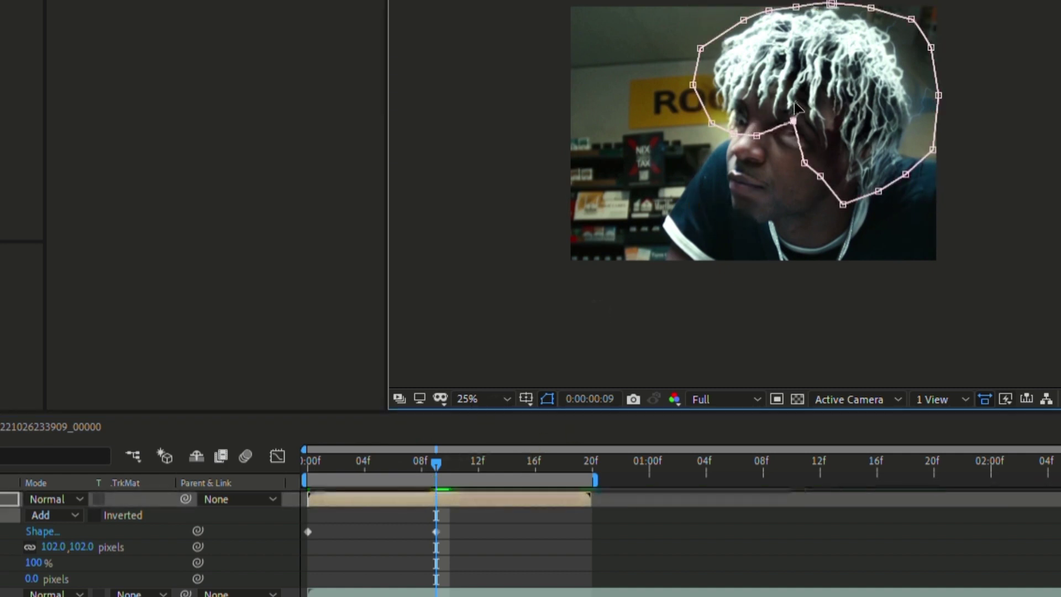
pyautogui.moveTo(788, 126); pyautogui.dragTo(816, 113)
pyautogui.moveTo(820, 176); pyautogui.dragTo(834, 154)
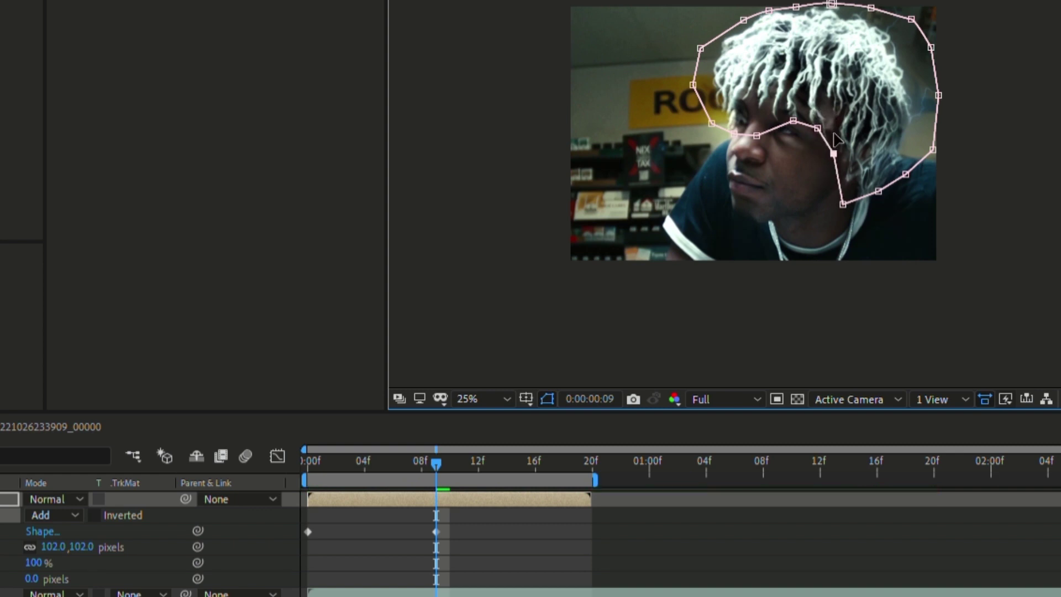
pyautogui.moveTo(843, 203); pyautogui.dragTo(853, 192)
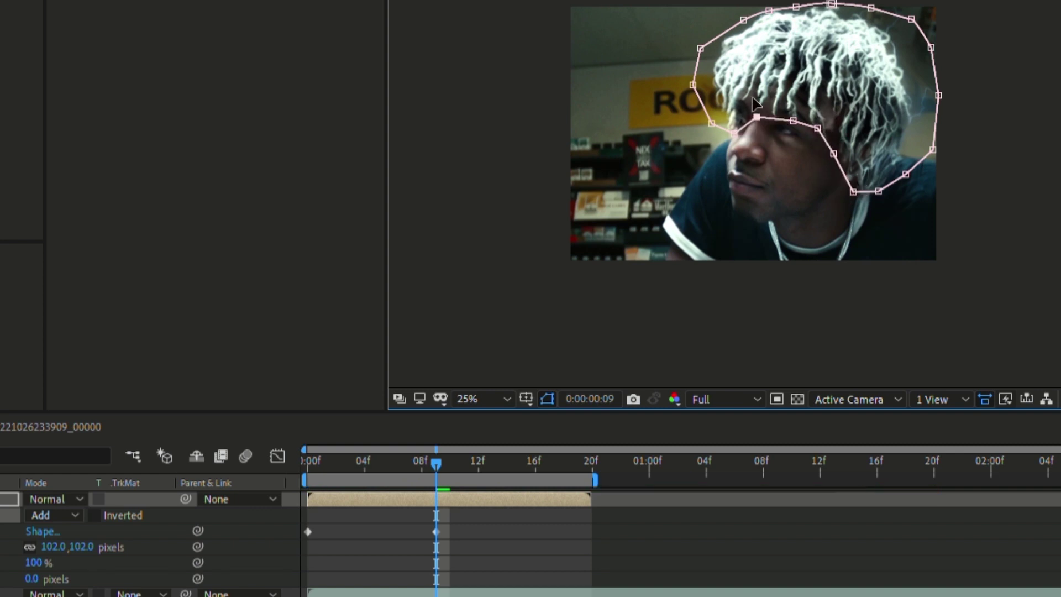
pyautogui.click(742, 100)
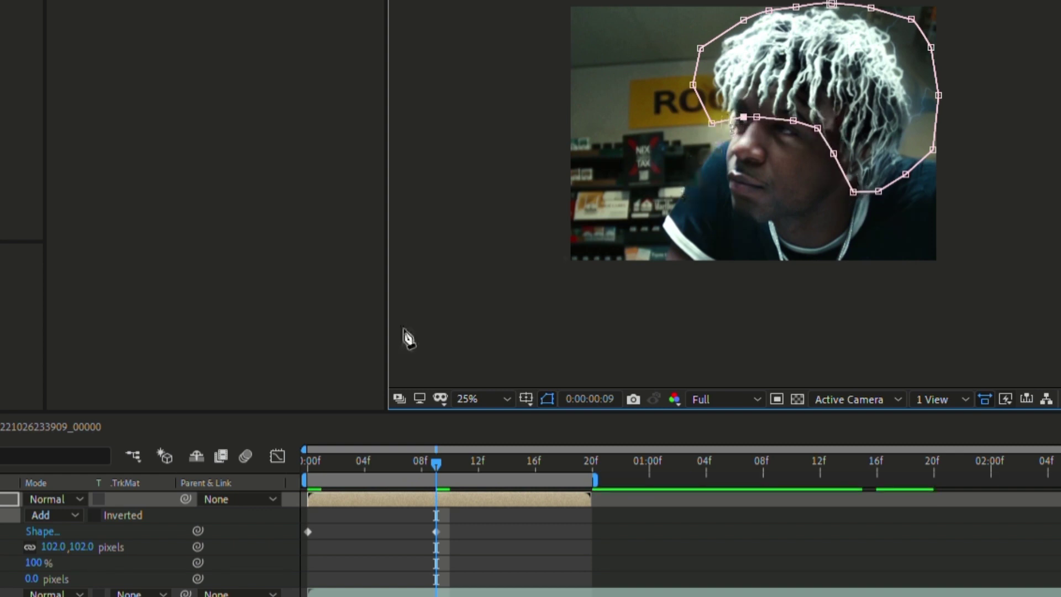
pyautogui.moveTo(448, 462); pyautogui.dragTo(378, 446)
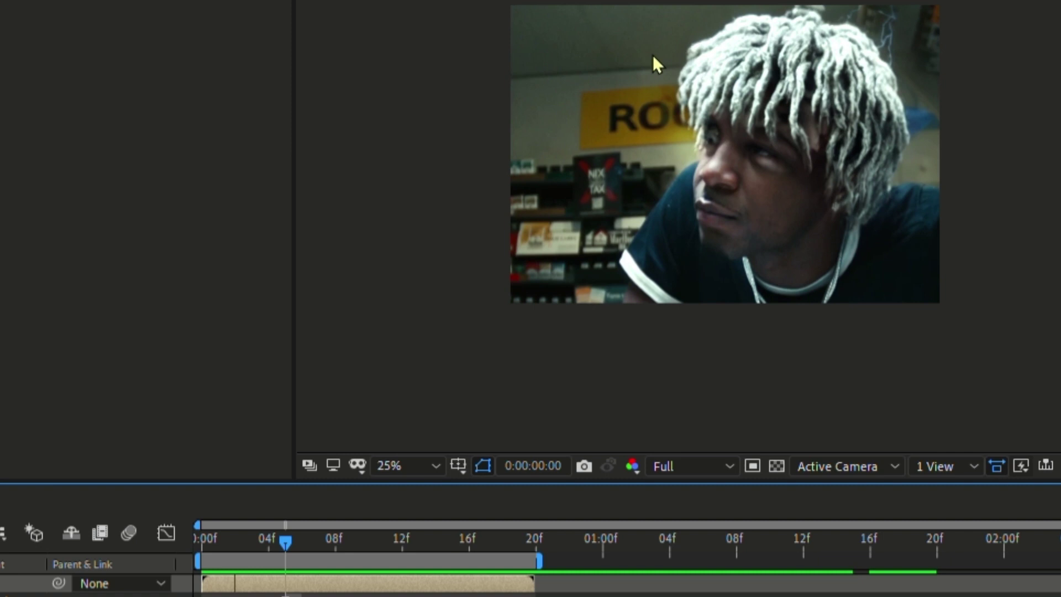